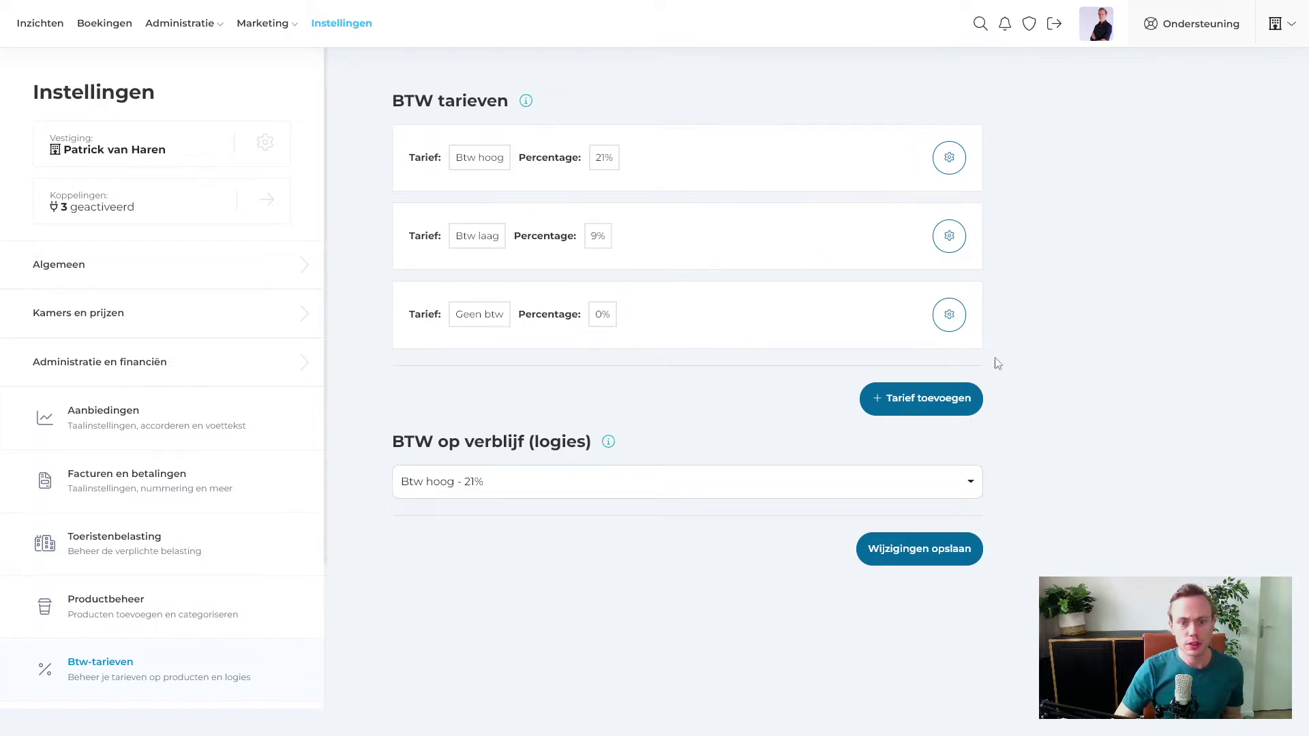
- View the form for adding a VAT rate, close it unsaved, and inspect the rate options for VAT on stays
{"action": "left_click", "coordinate": [936, 405]}
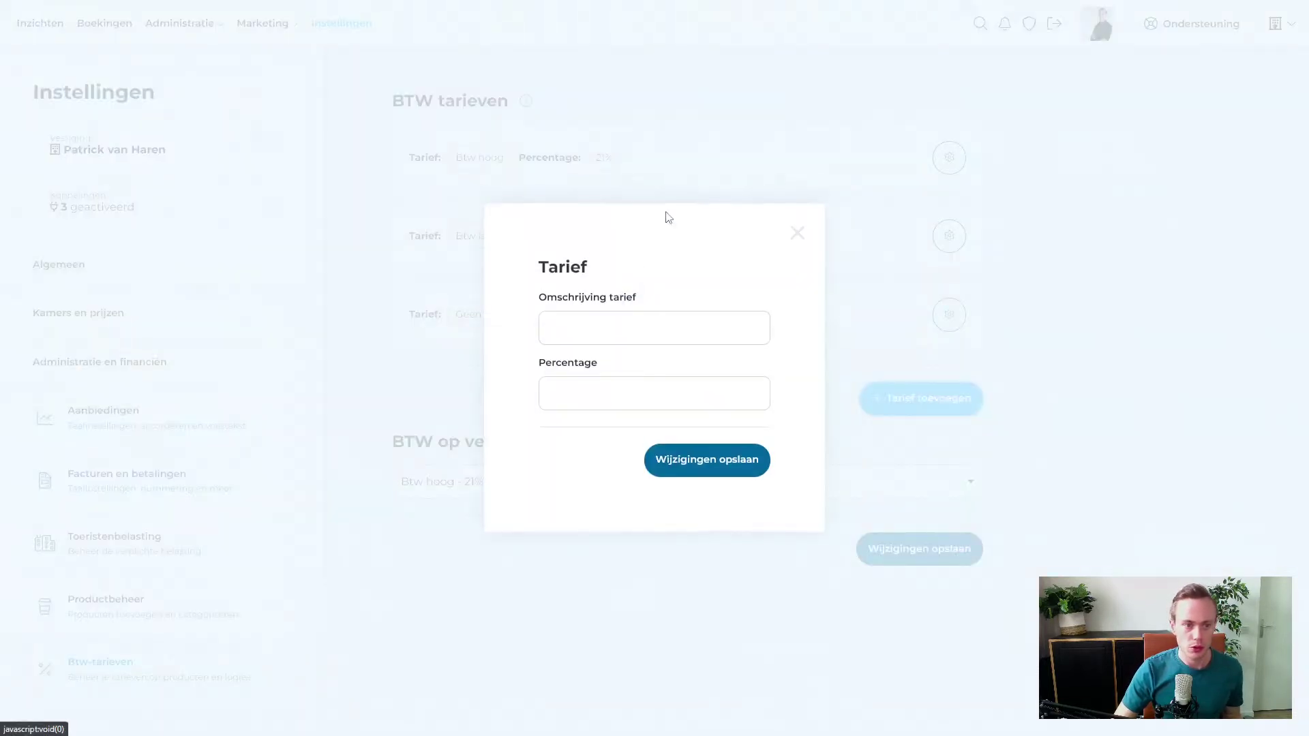
{"action": "left_click", "coordinate": [1059, 307]}
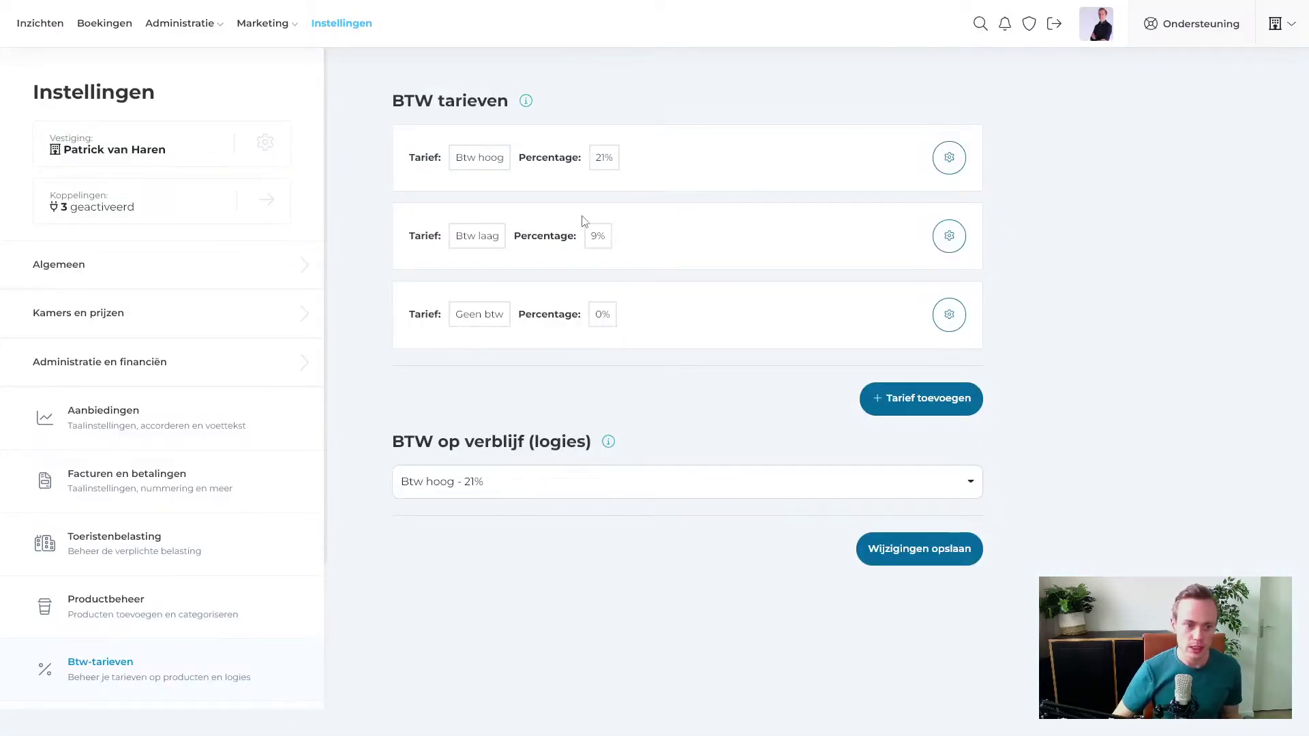
{"action": "left_click", "coordinate": [479, 490]}
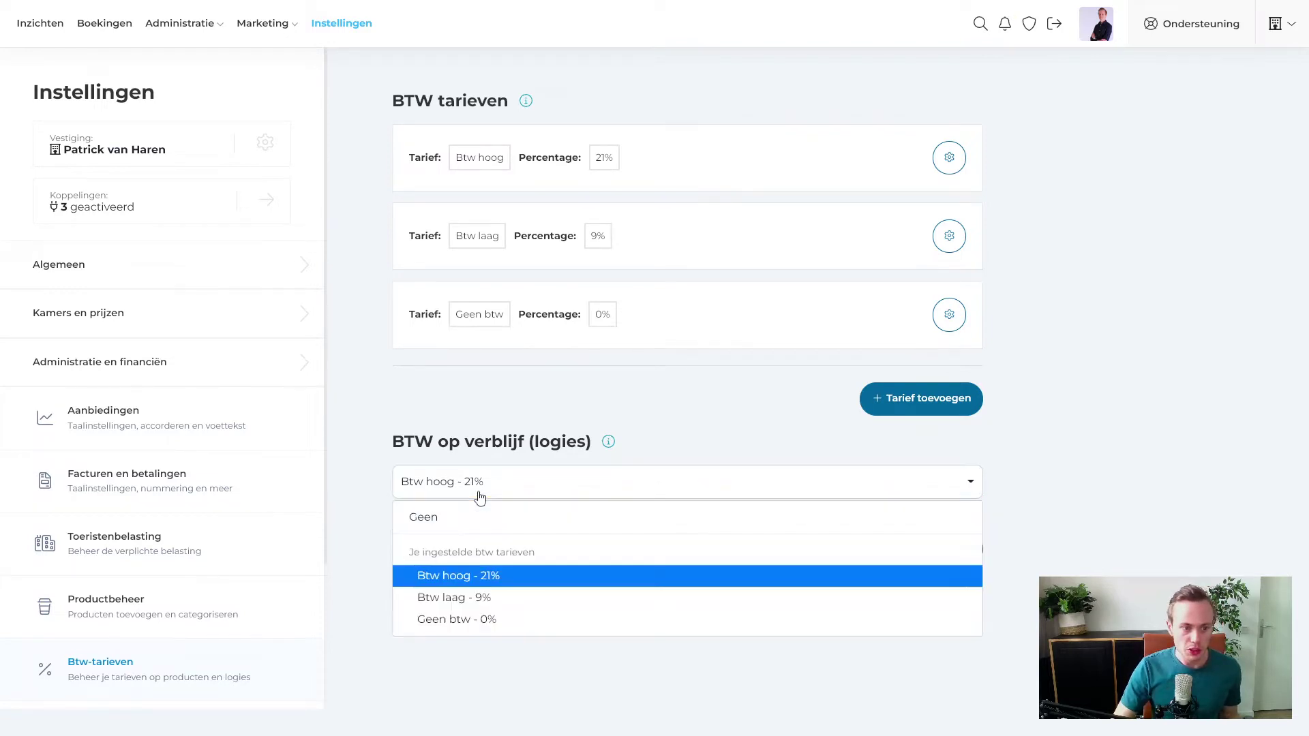
{"action": "left_click", "coordinate": [470, 404]}
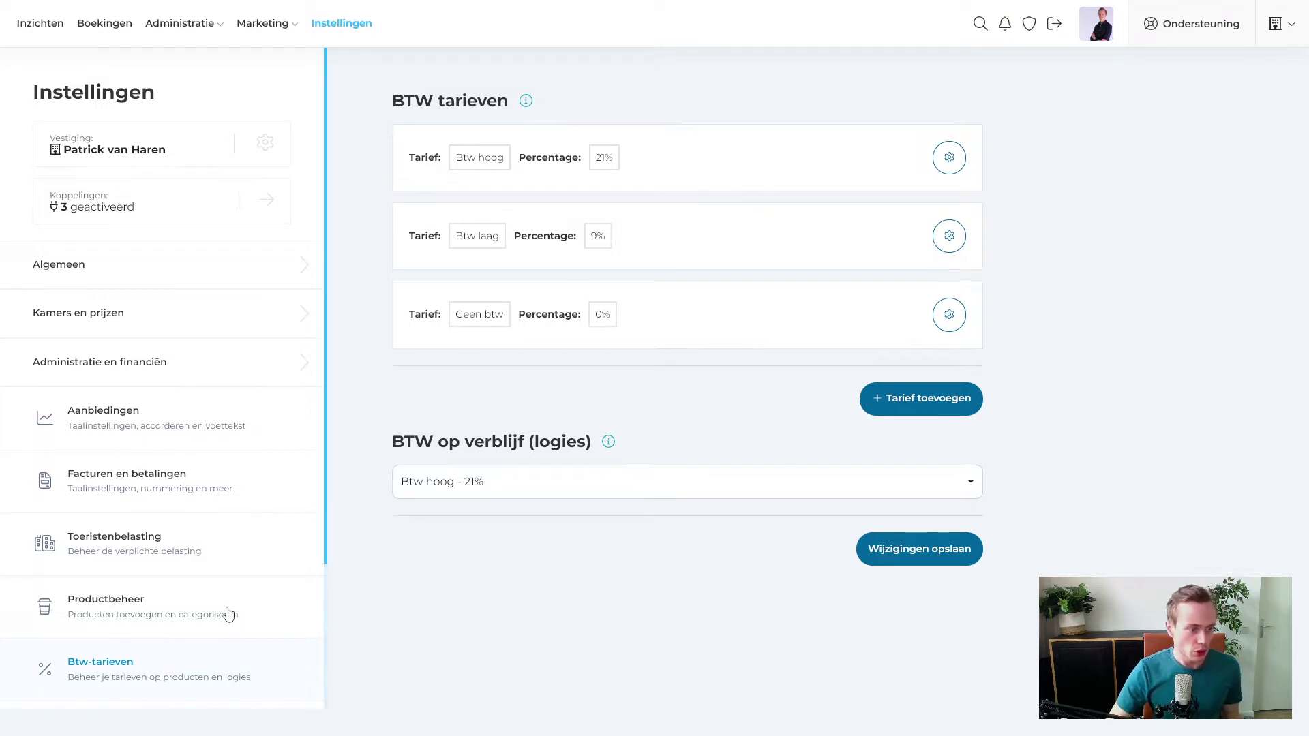
- Open the Cola product in product management and inspect the VAT rates available for it
{"action": "left_click", "coordinate": [179, 605]}
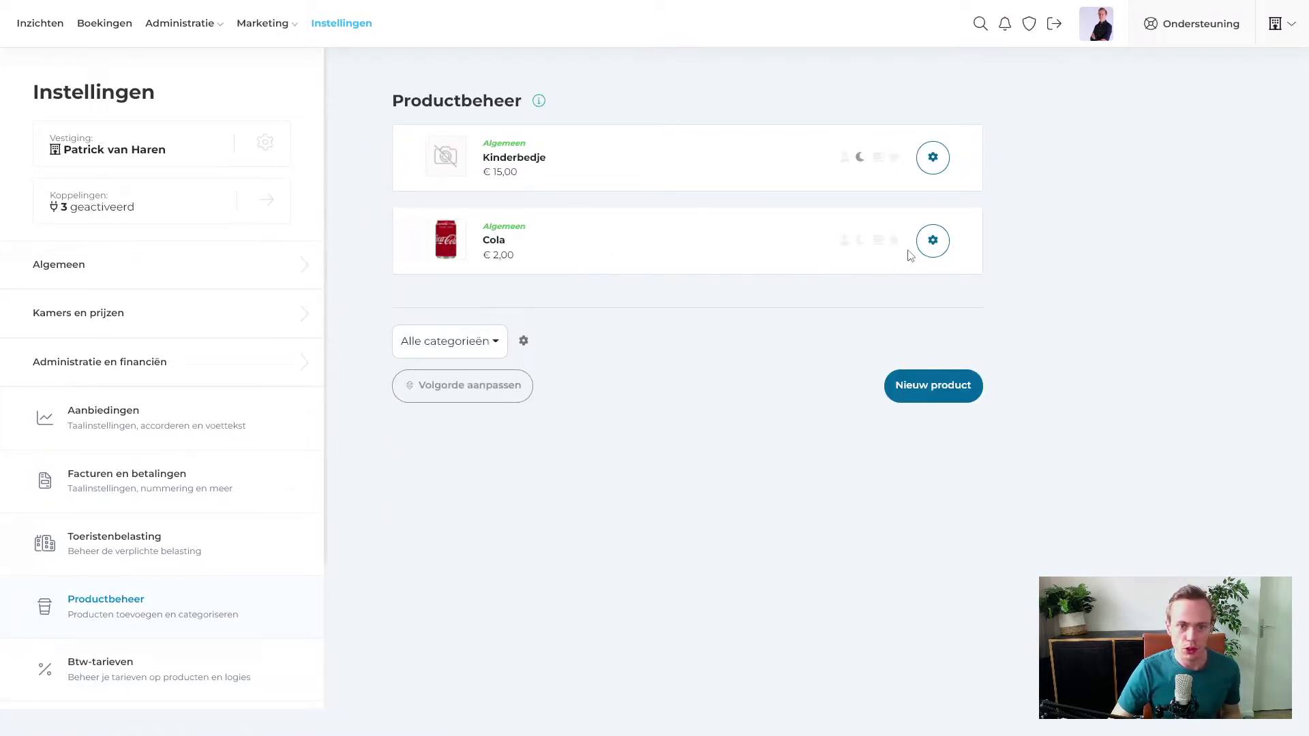
{"action": "left_click", "coordinate": [935, 243]}
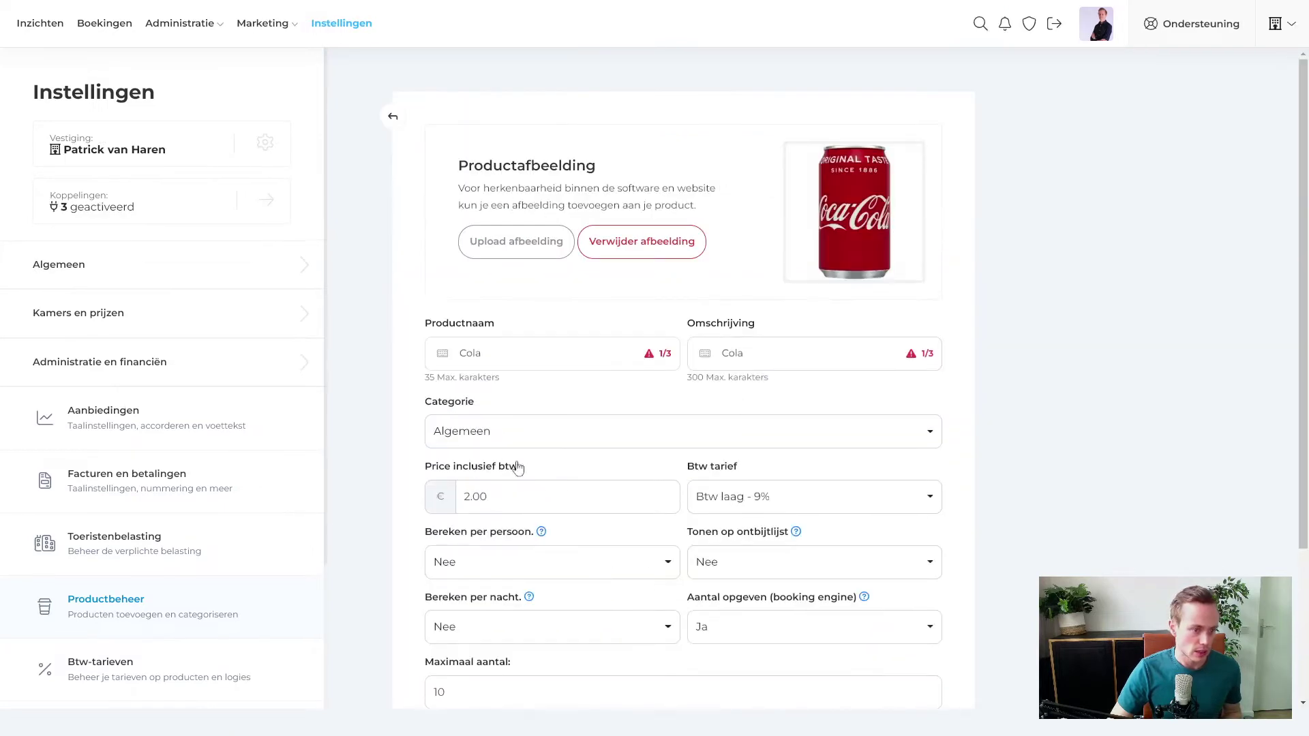
{"action": "left_click", "coordinate": [747, 501]}
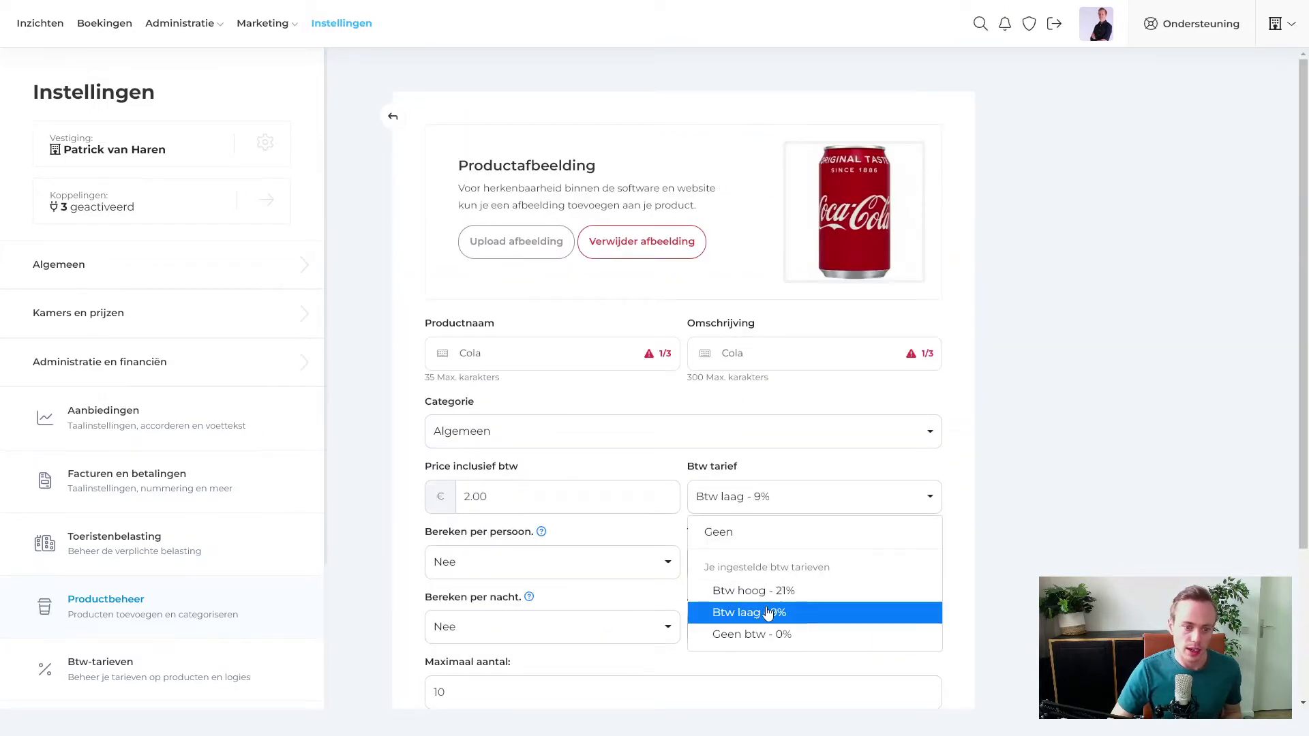
{"action": "left_click", "coordinate": [1060, 527]}
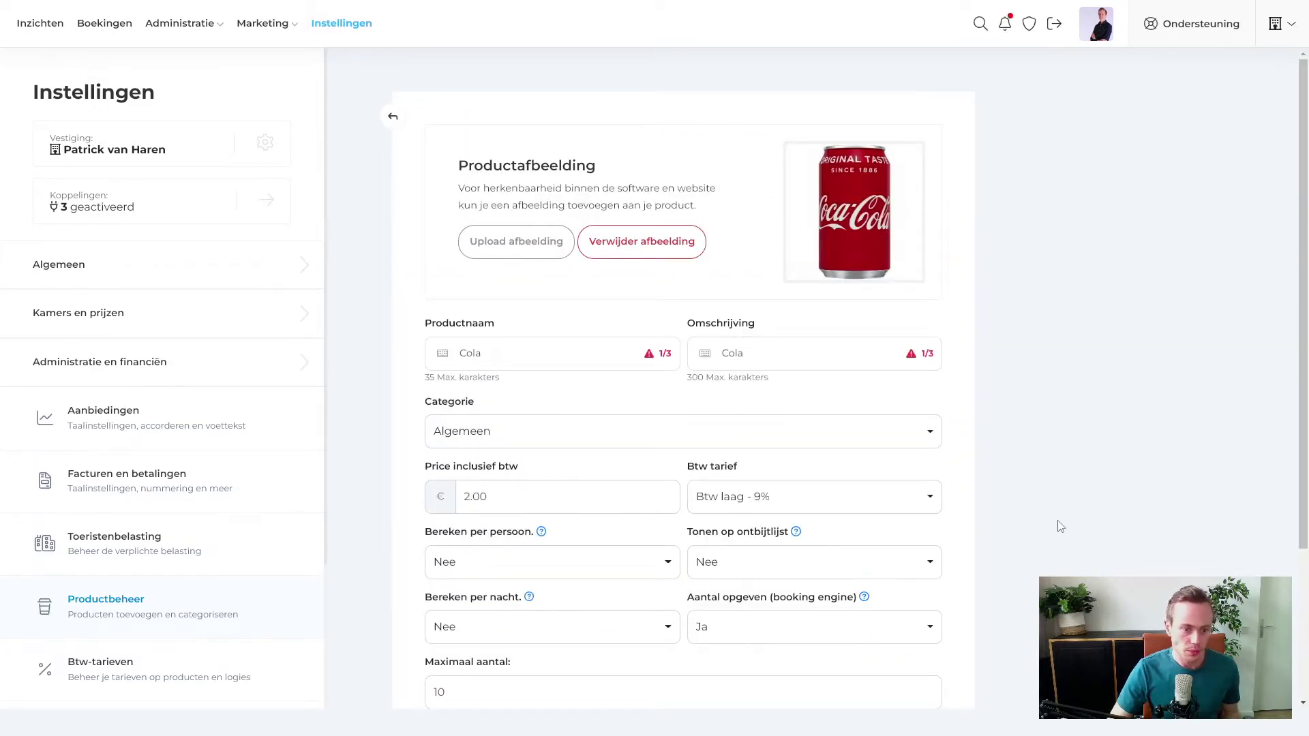
- Open the proforma invoice for the March 2022 booking in room 201 and examine its tax line
{"action": "left_click", "coordinate": [90, 26]}
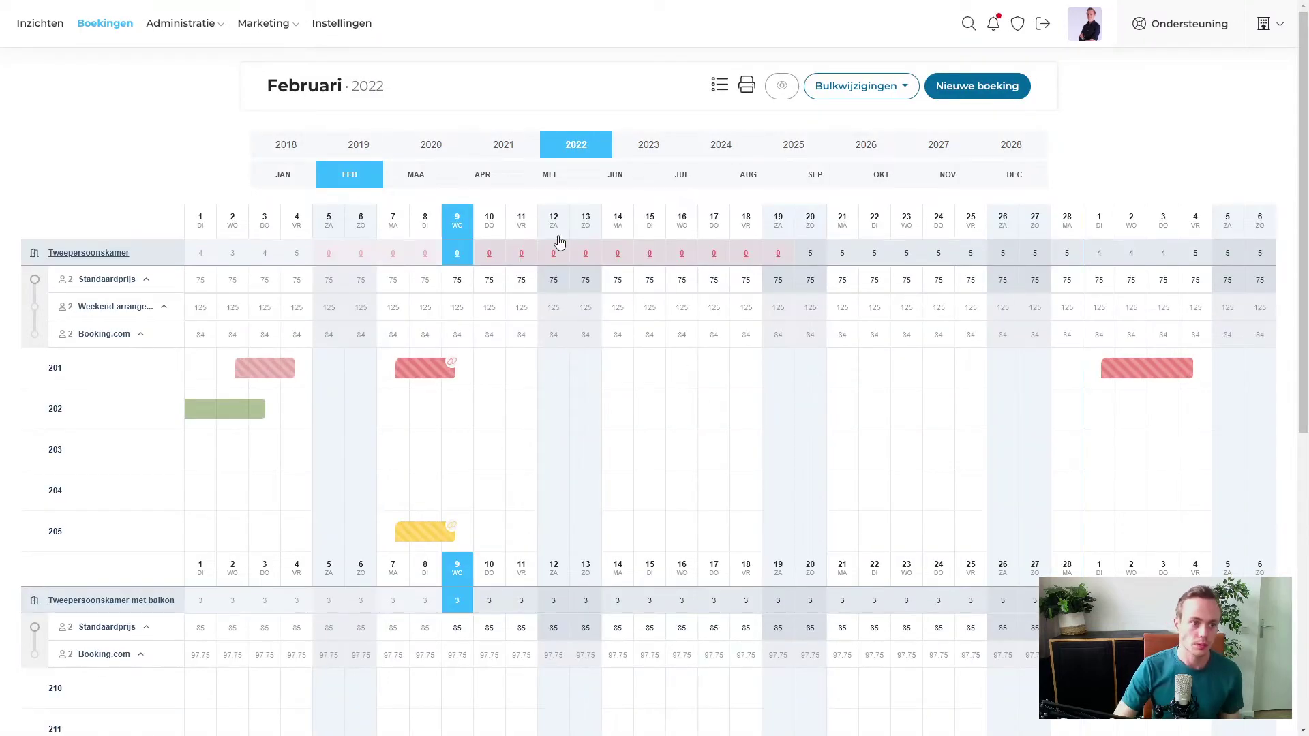
{"action": "left_click", "coordinate": [416, 178]}
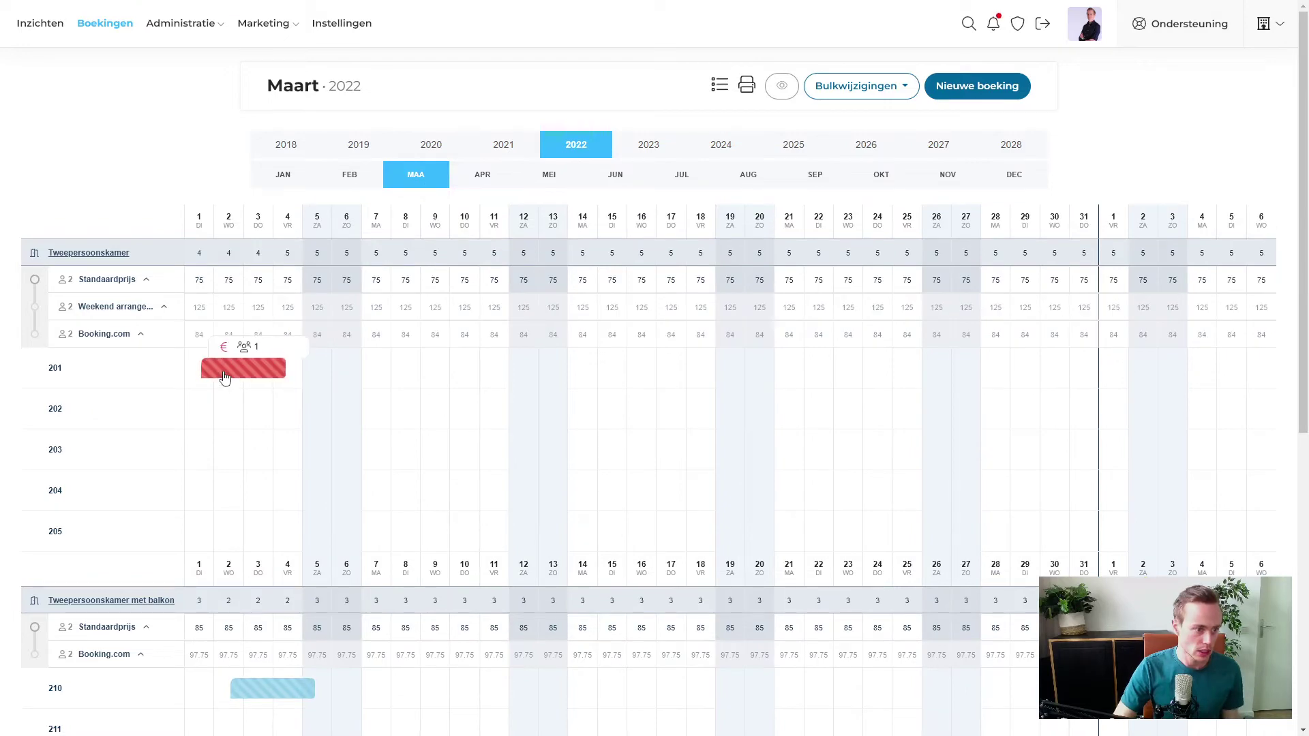
{"action": "left_click", "coordinate": [225, 372]}
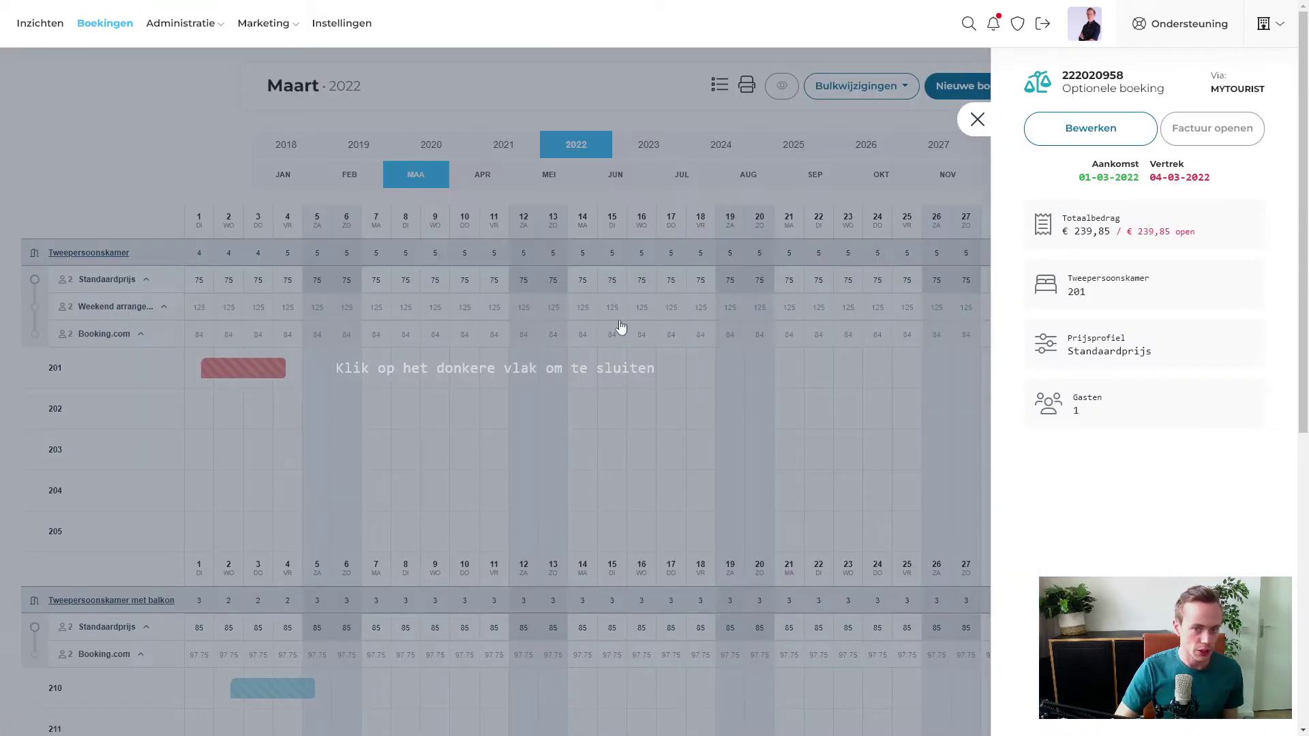
{"action": "left_click", "coordinate": [1195, 135]}
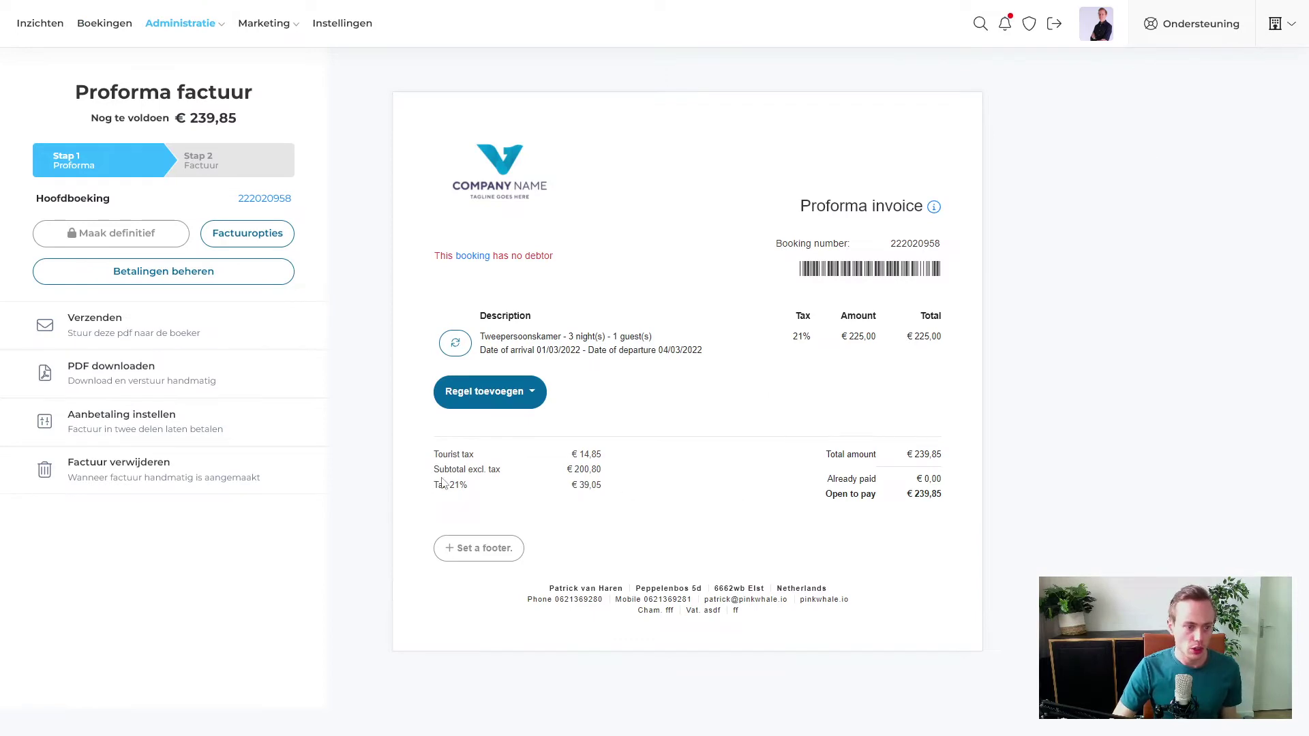
{"action": "triple_click", "coordinate": [444, 485]}
{"action": "left_click_drag", "start_coordinate": [552, 491], "coordinate": [613, 491]}
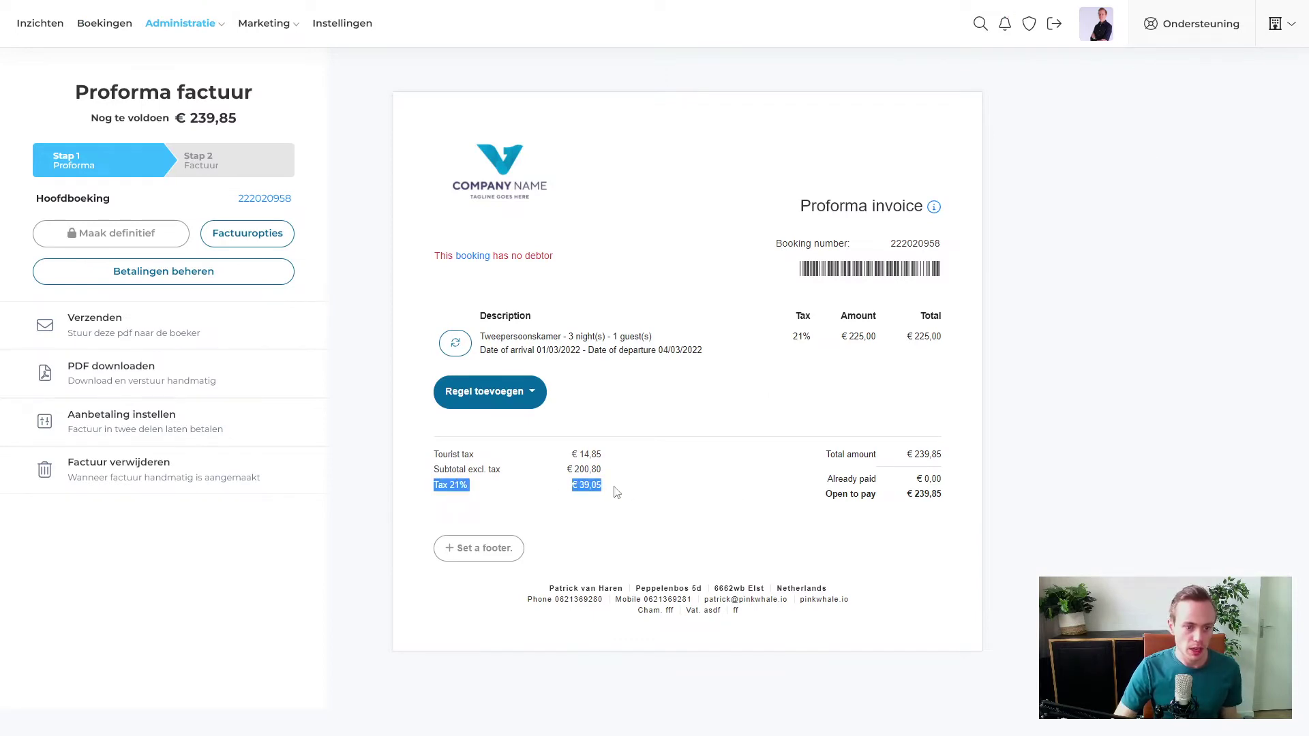
{"action": "left_click", "coordinate": [660, 491]}
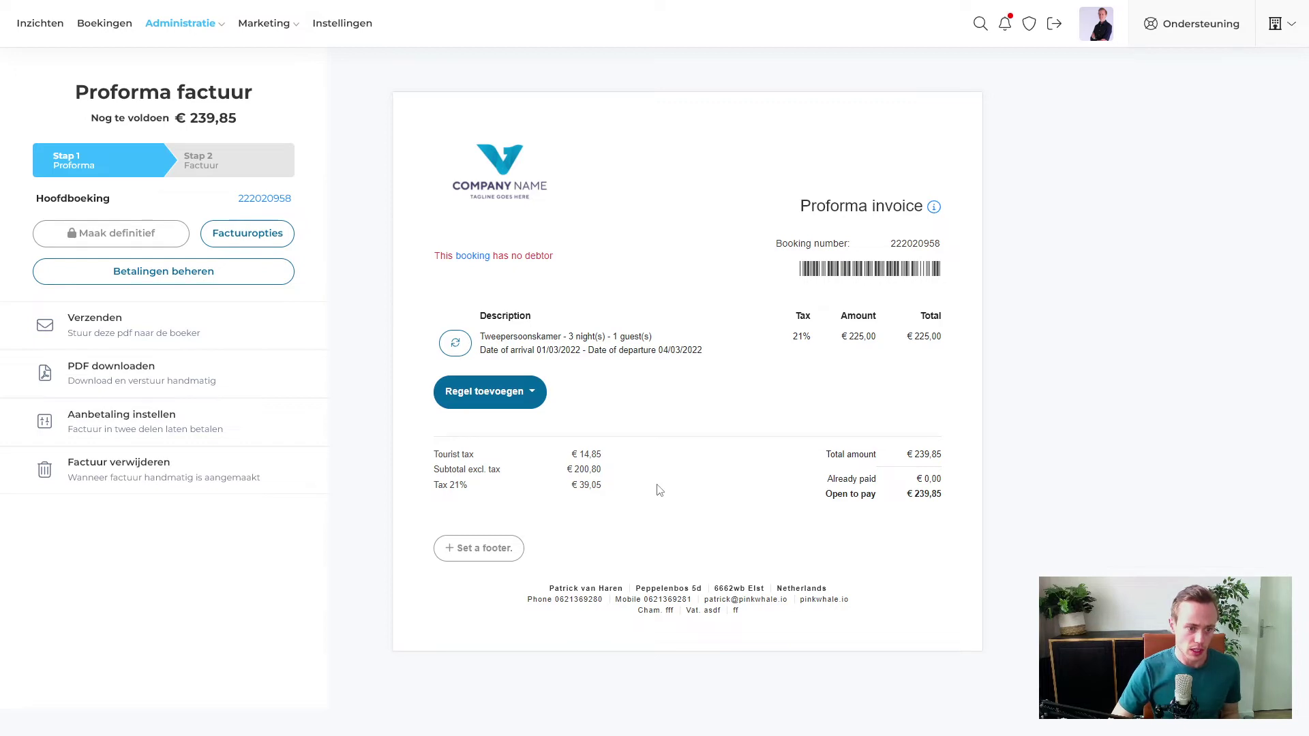
- View the turnover tax report (Omzetbelasting) for January to March 2022, and return to the proforma invoice
{"action": "mouse_move", "coordinate": [181, 23]}
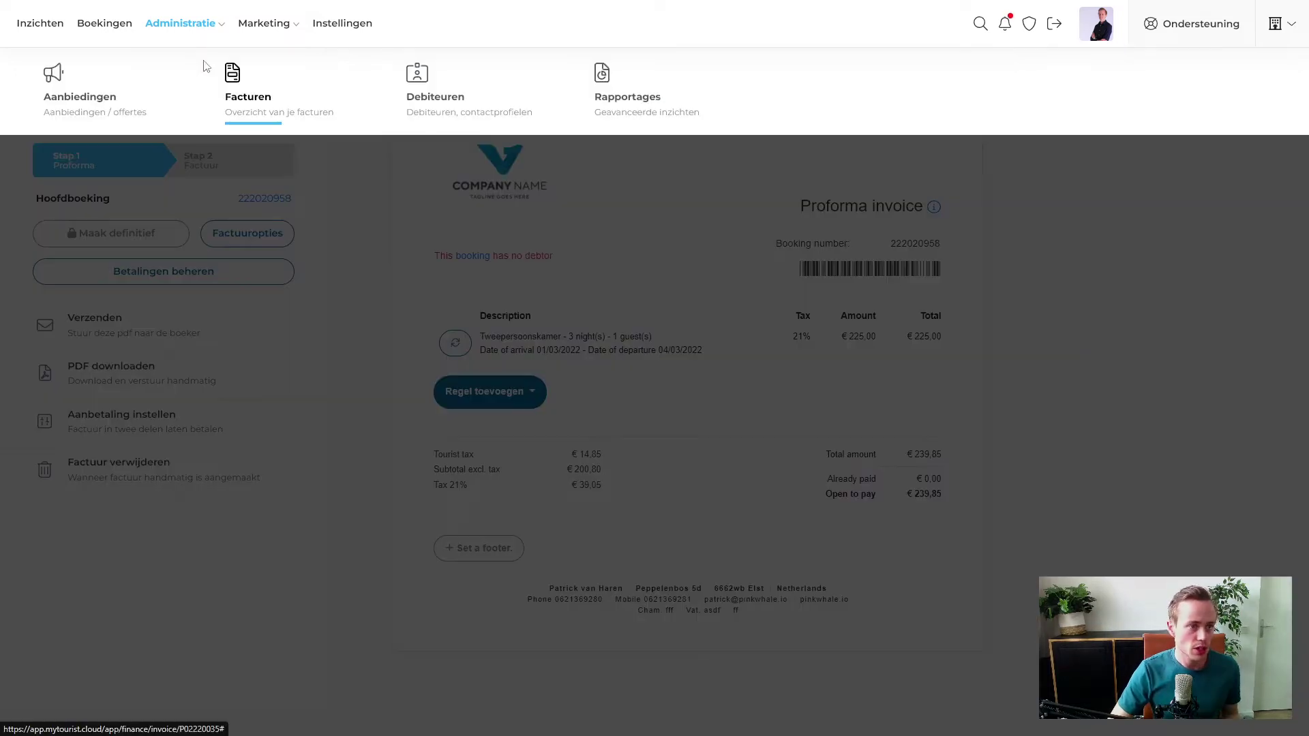
{"action": "left_click", "coordinate": [644, 114]}
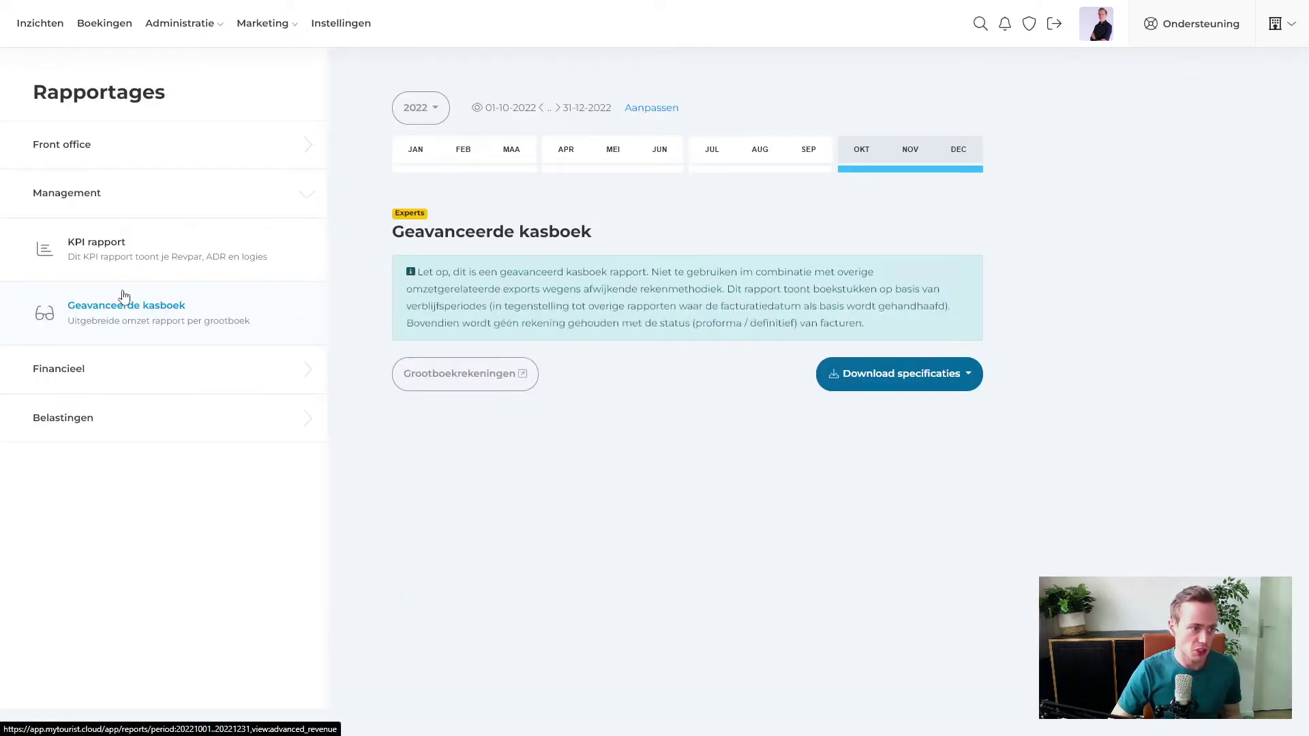
{"action": "left_click", "coordinate": [85, 374]}
{"action": "left_click", "coordinate": [95, 540]}
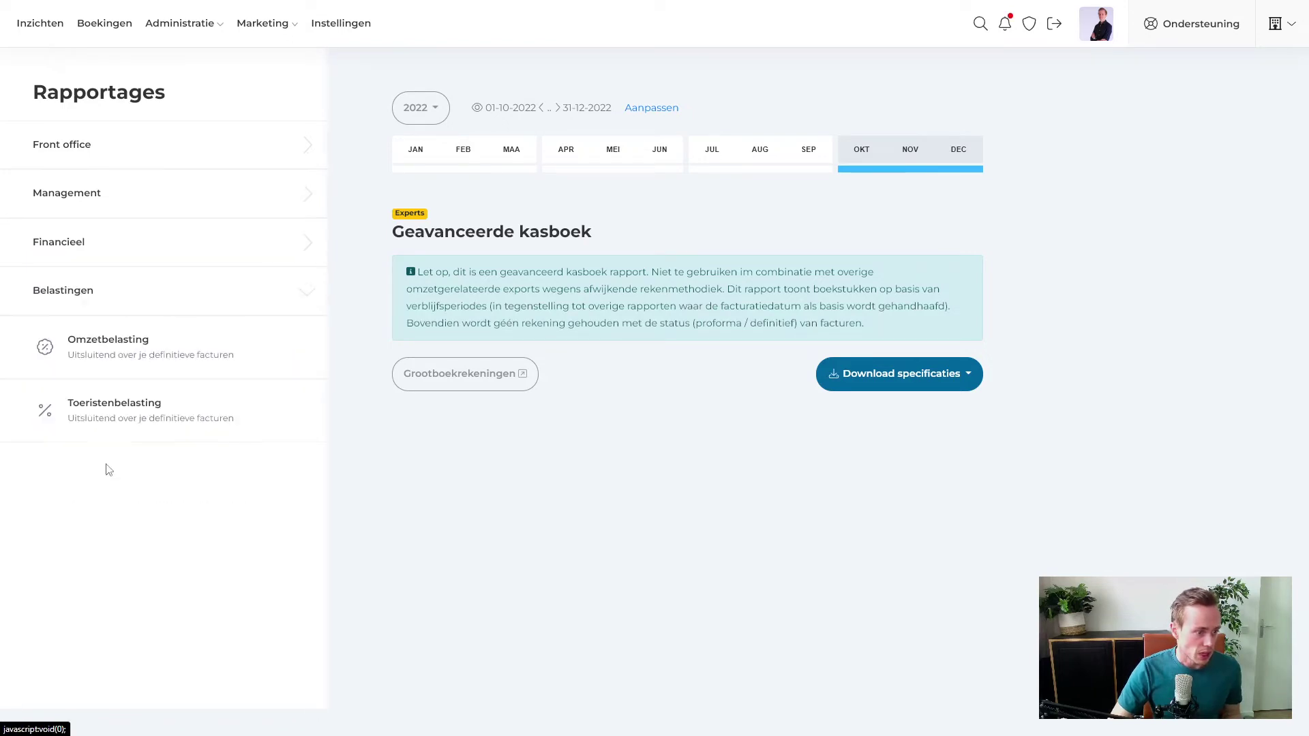
{"action": "left_click", "coordinate": [139, 361]}
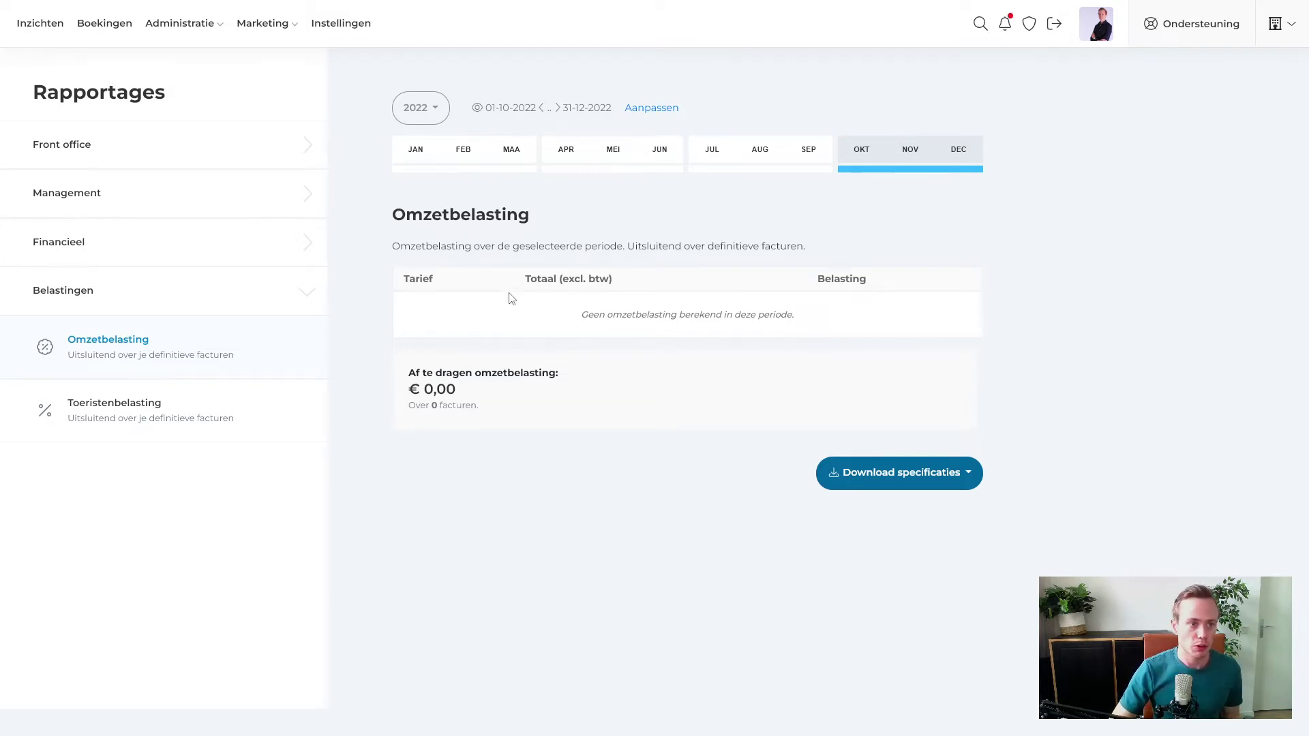
{"action": "left_click", "coordinate": [471, 170]}
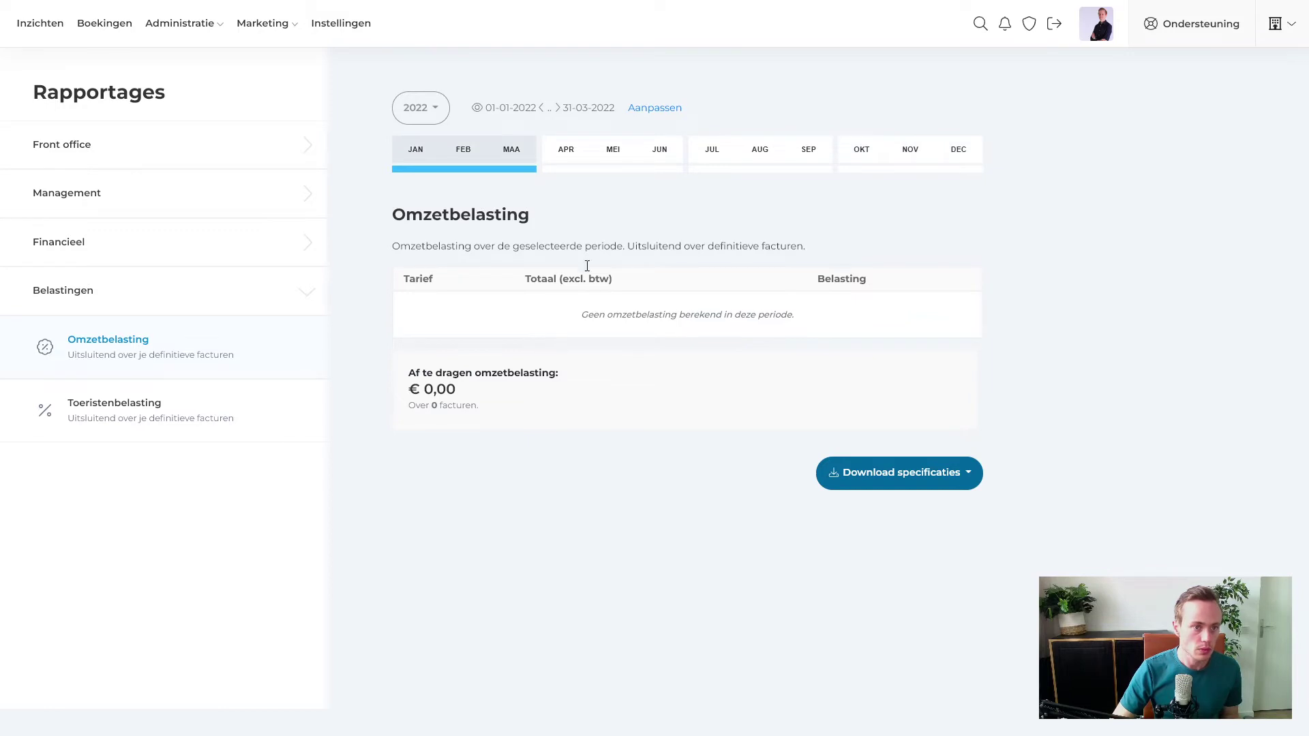
{"action": "key", "text": "alt+Left"}
{"action": "key", "text": "alt+Left"}
{"action": "key", "text": "alt+Left"}
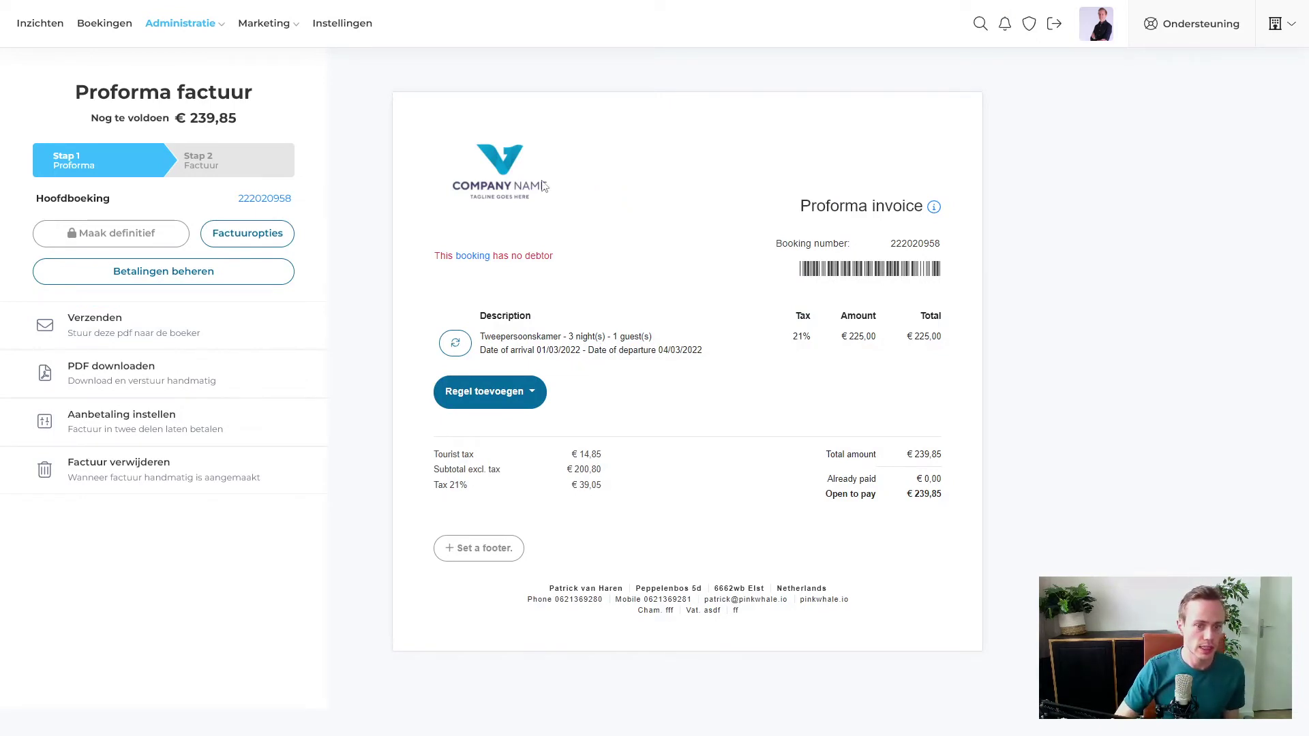
- Set the percentage of the Btw hoog rate to 23 in the VAT settings, save it, and check the lodging rate options
{"action": "left_click", "coordinate": [336, 31]}
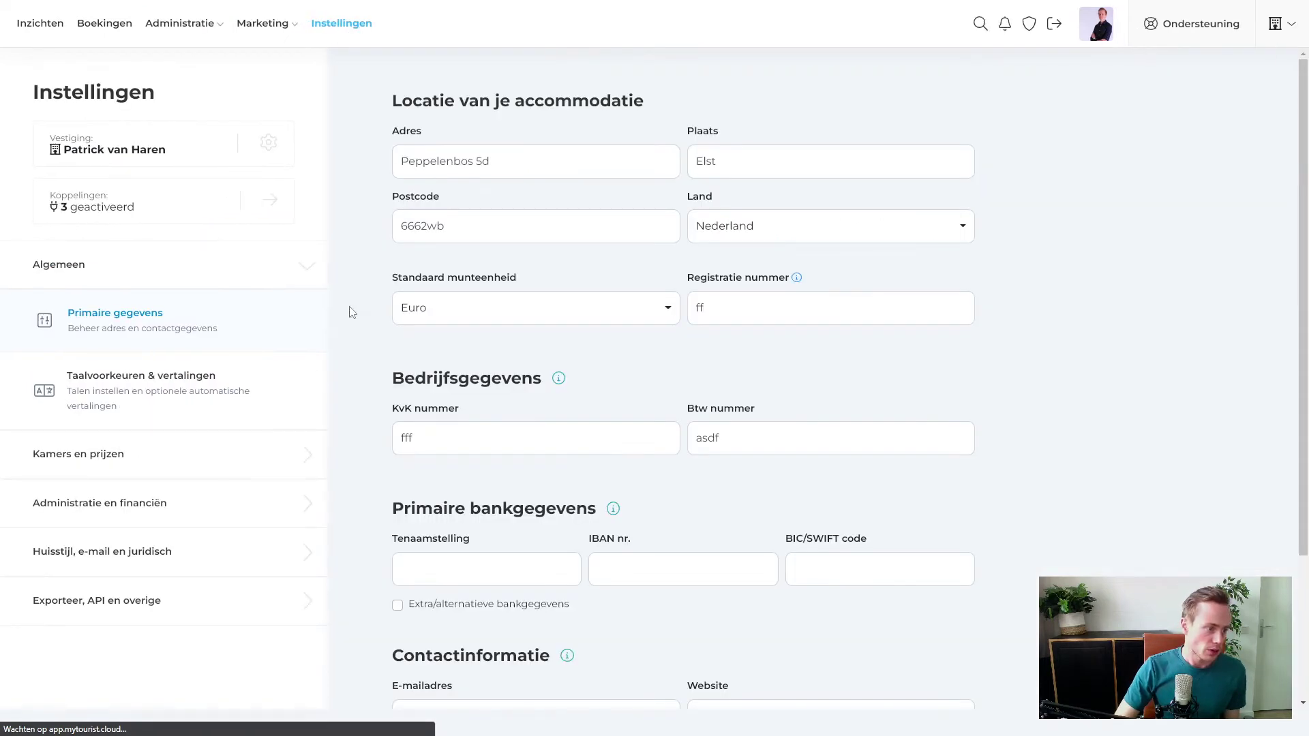
{"action": "left_click", "coordinate": [164, 505]}
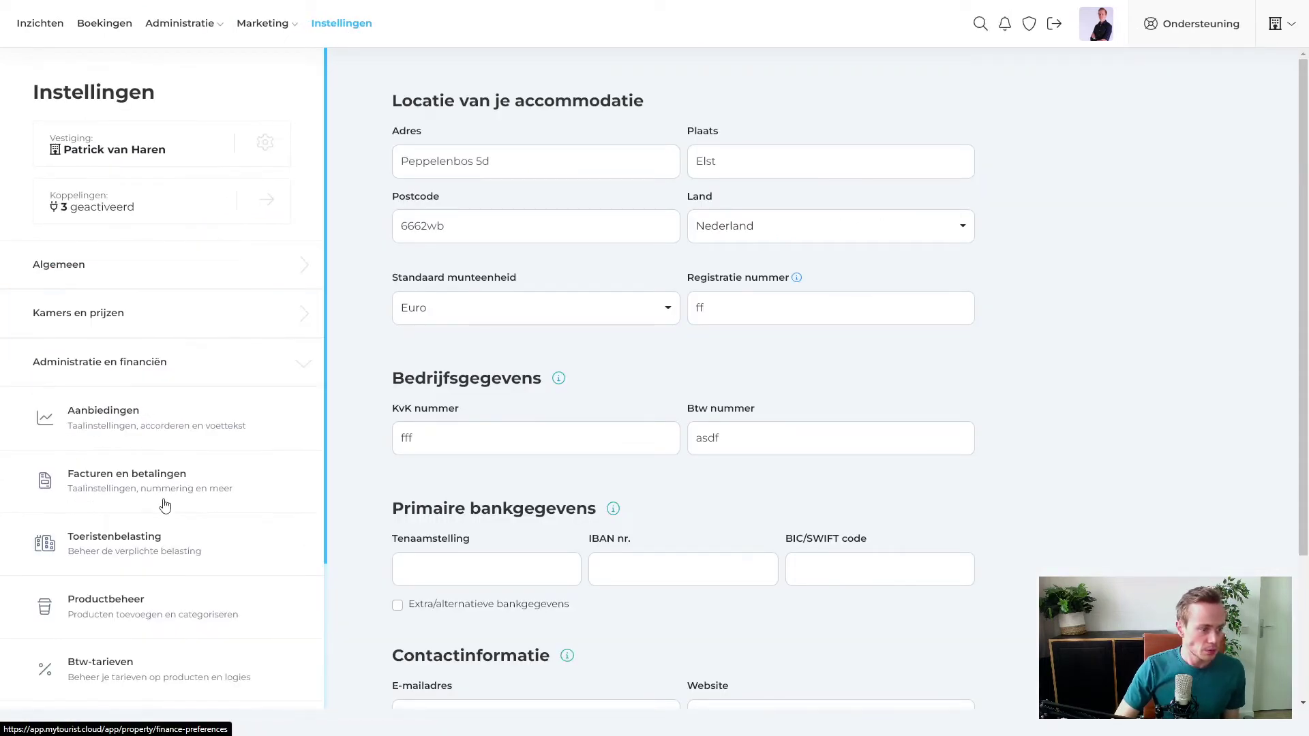
{"action": "left_click", "coordinate": [155, 668]}
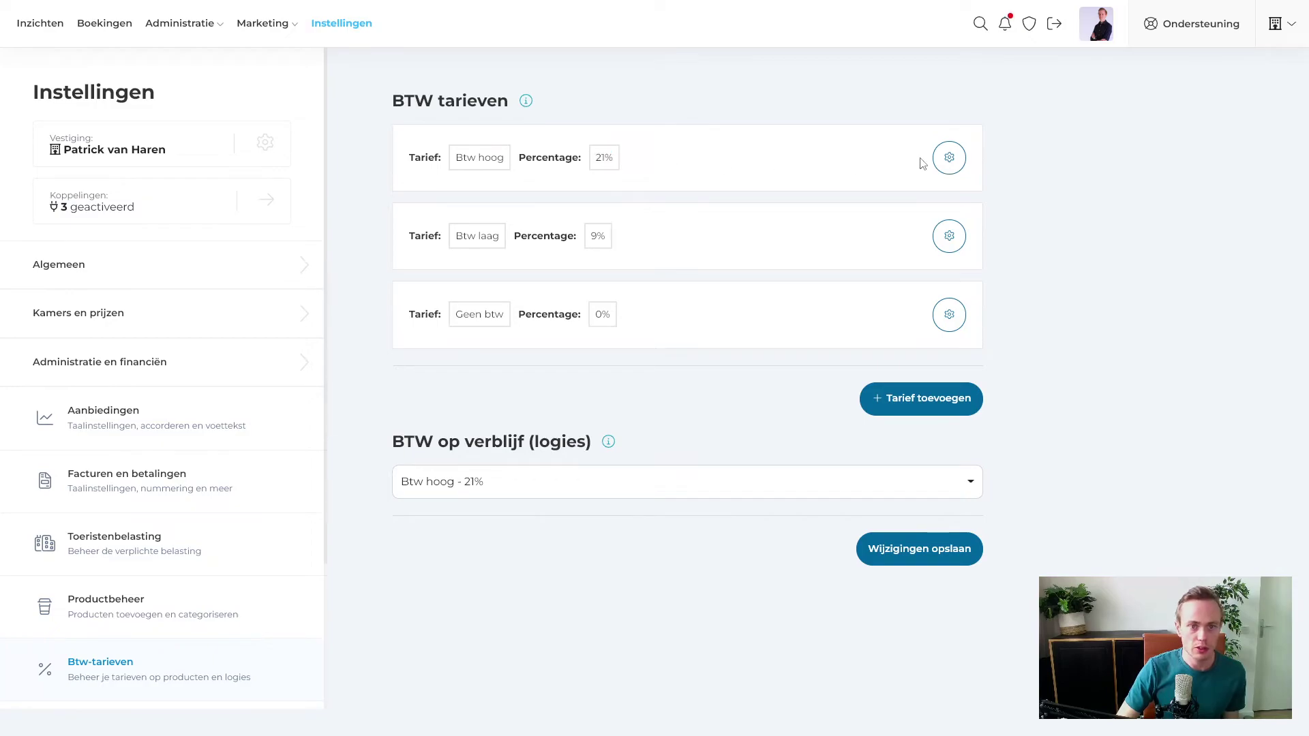
{"action": "left_click", "coordinate": [949, 157]}
{"action": "double_click", "coordinate": [611, 388]}
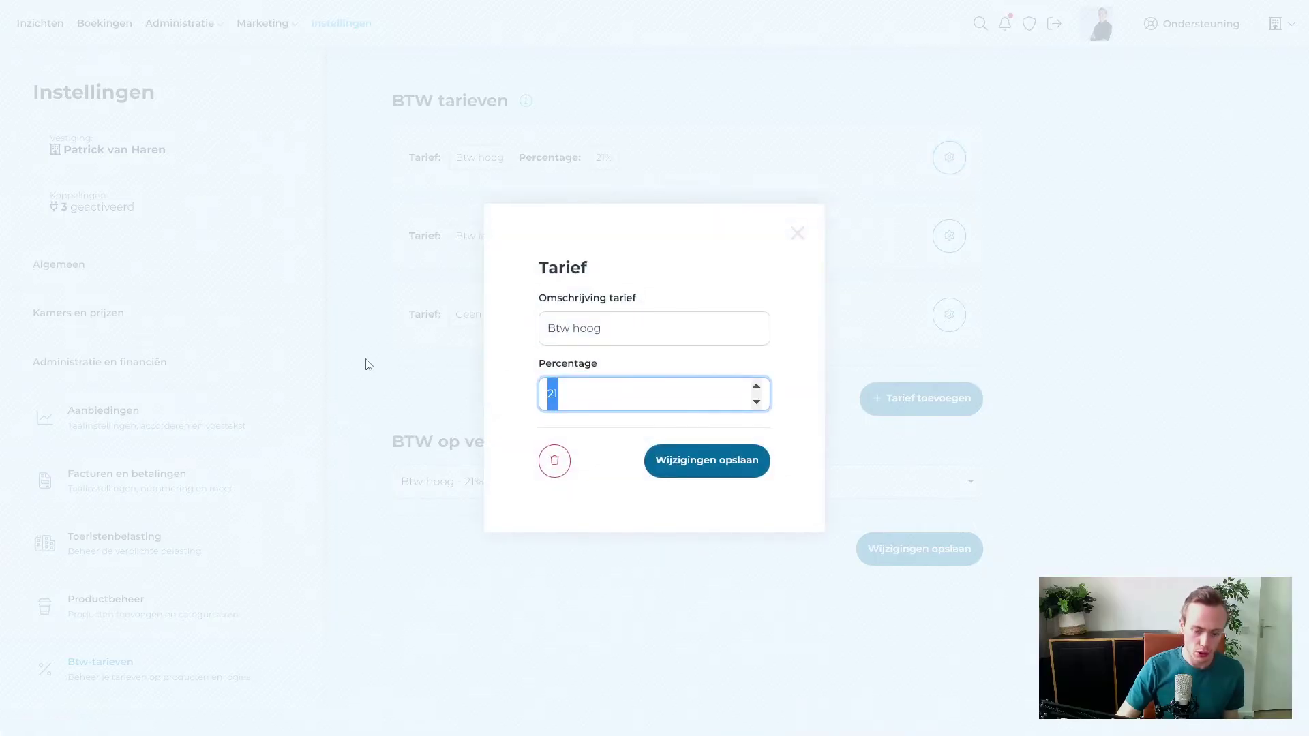
{"action": "type", "text": "23"}
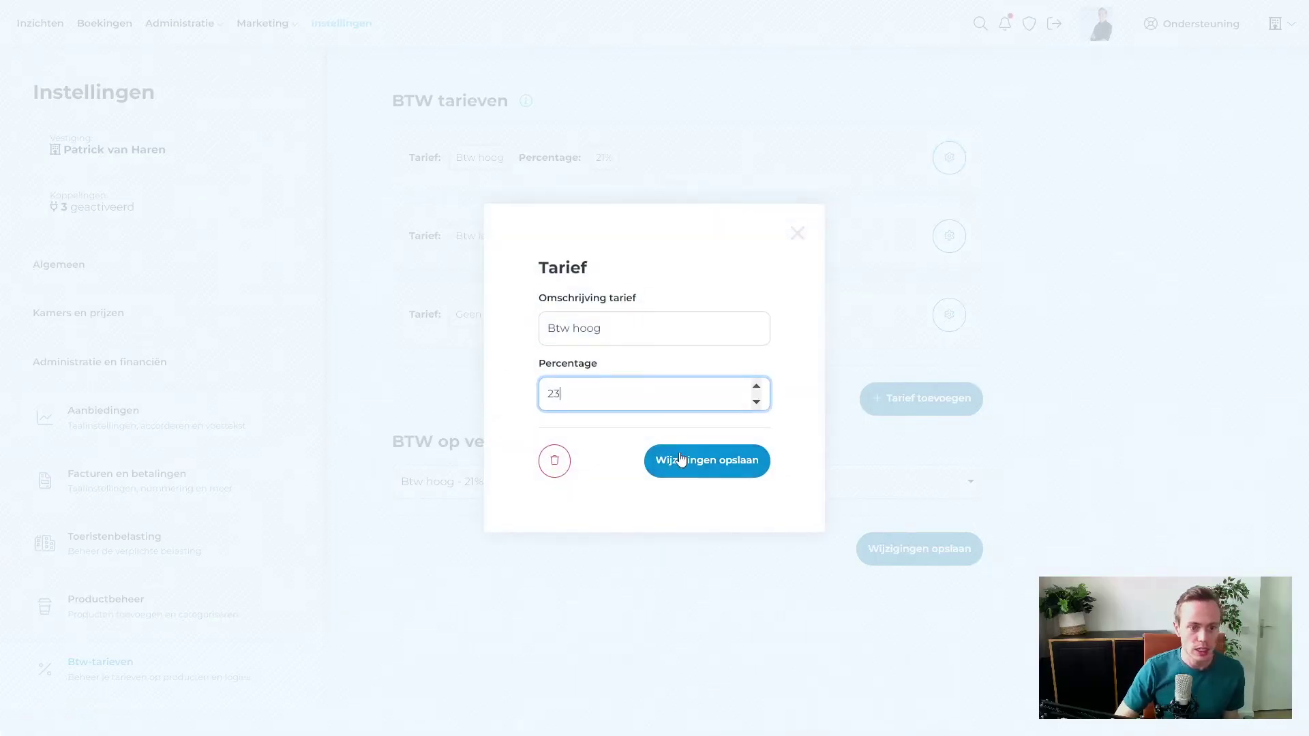
{"action": "left_click", "coordinate": [680, 458]}
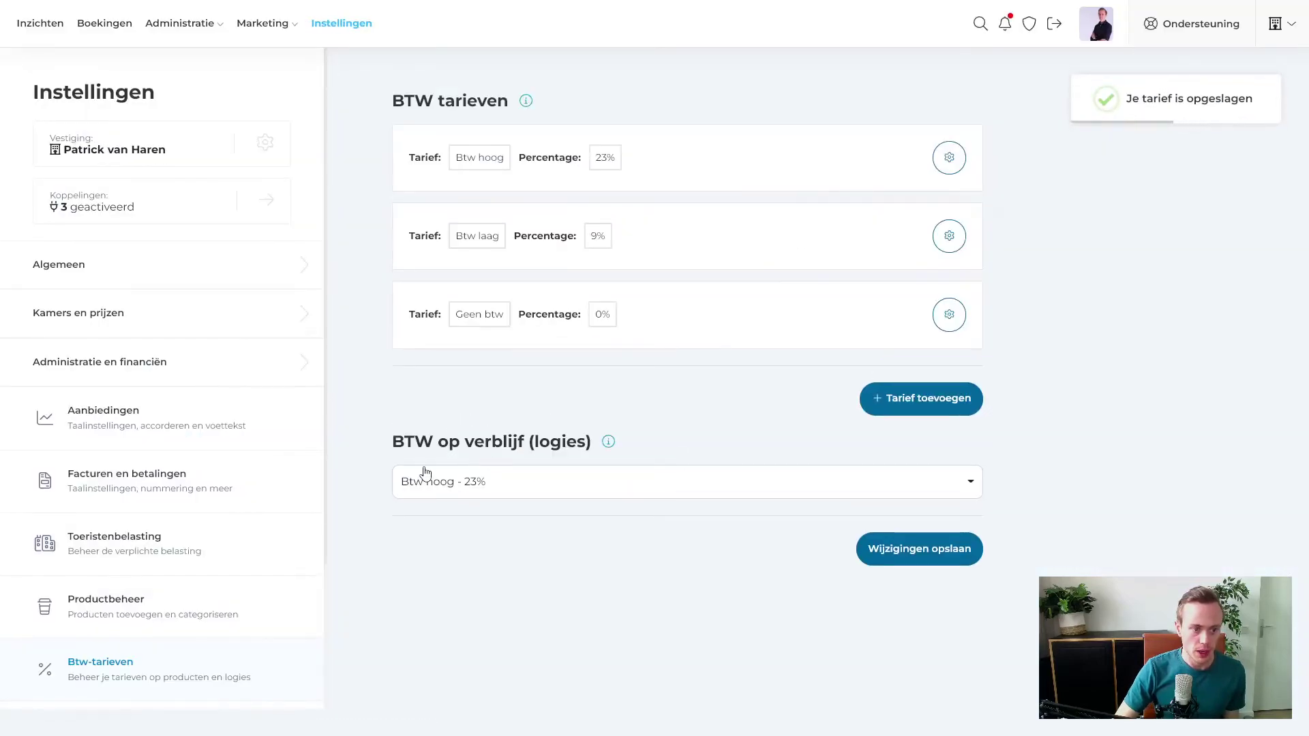
{"action": "left_click", "coordinate": [490, 495]}
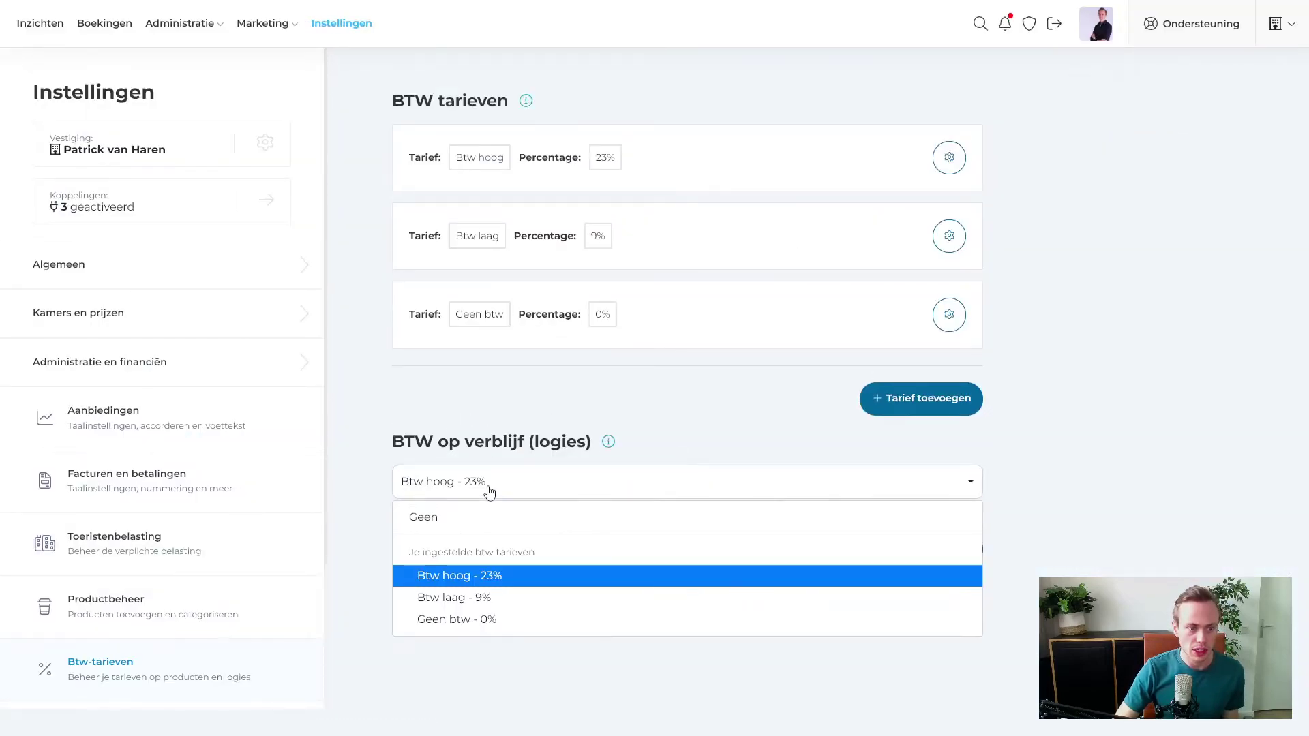
{"action": "left_click", "coordinate": [544, 436]}
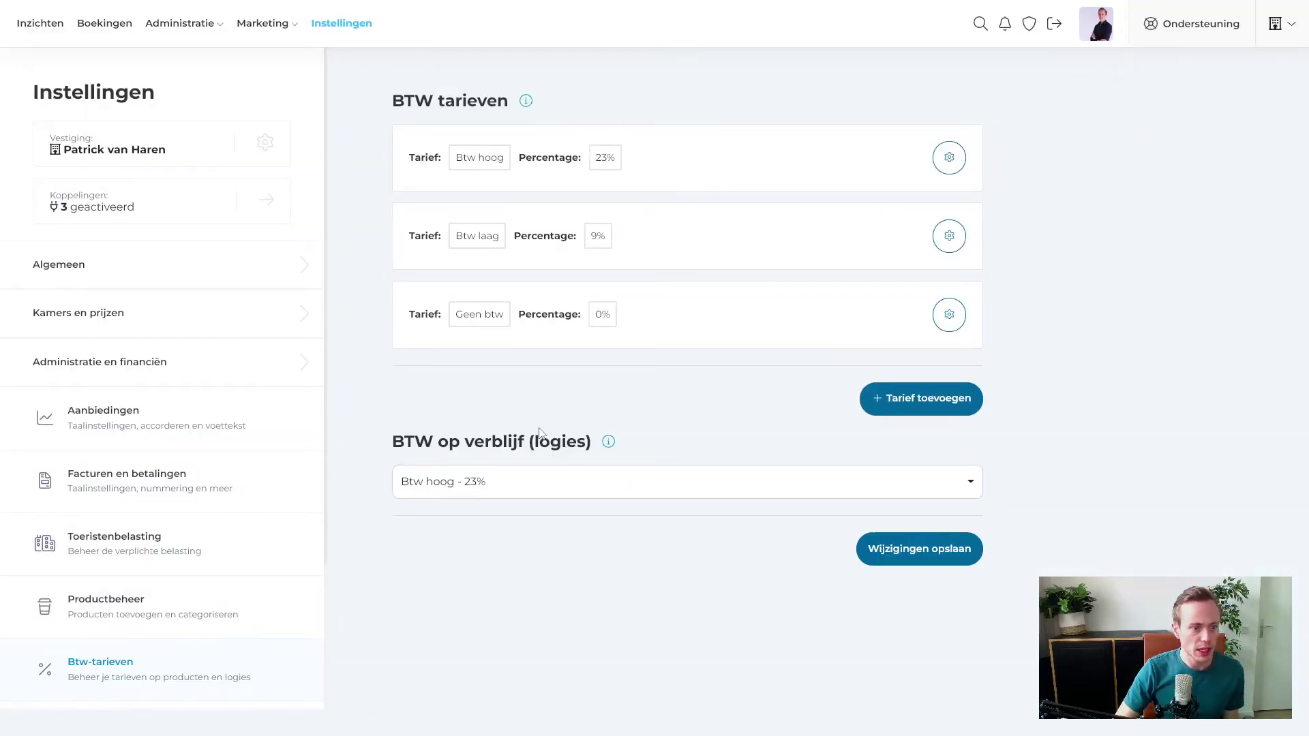
- Open the proforma invoice of the booking in room 201 that starts on 1 March 2022
{"action": "left_click", "coordinate": [94, 26]}
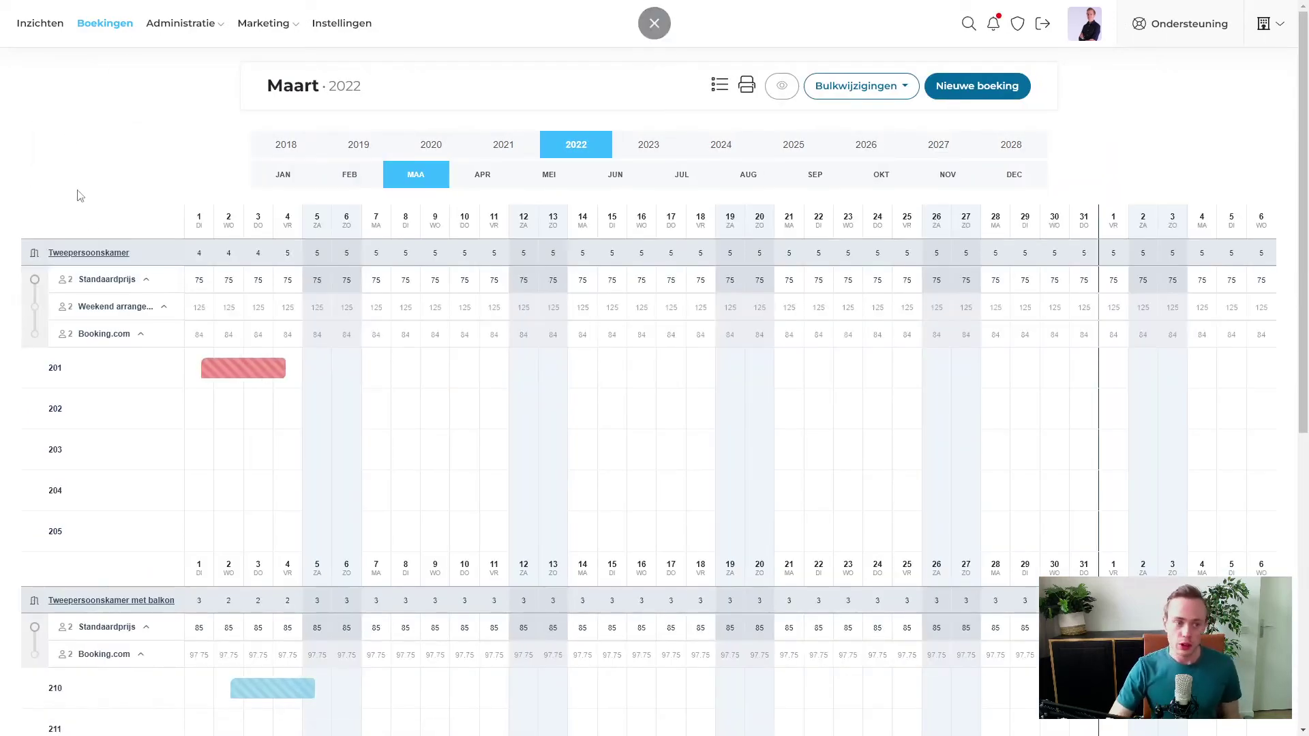
{"action": "left_click", "coordinate": [265, 367]}
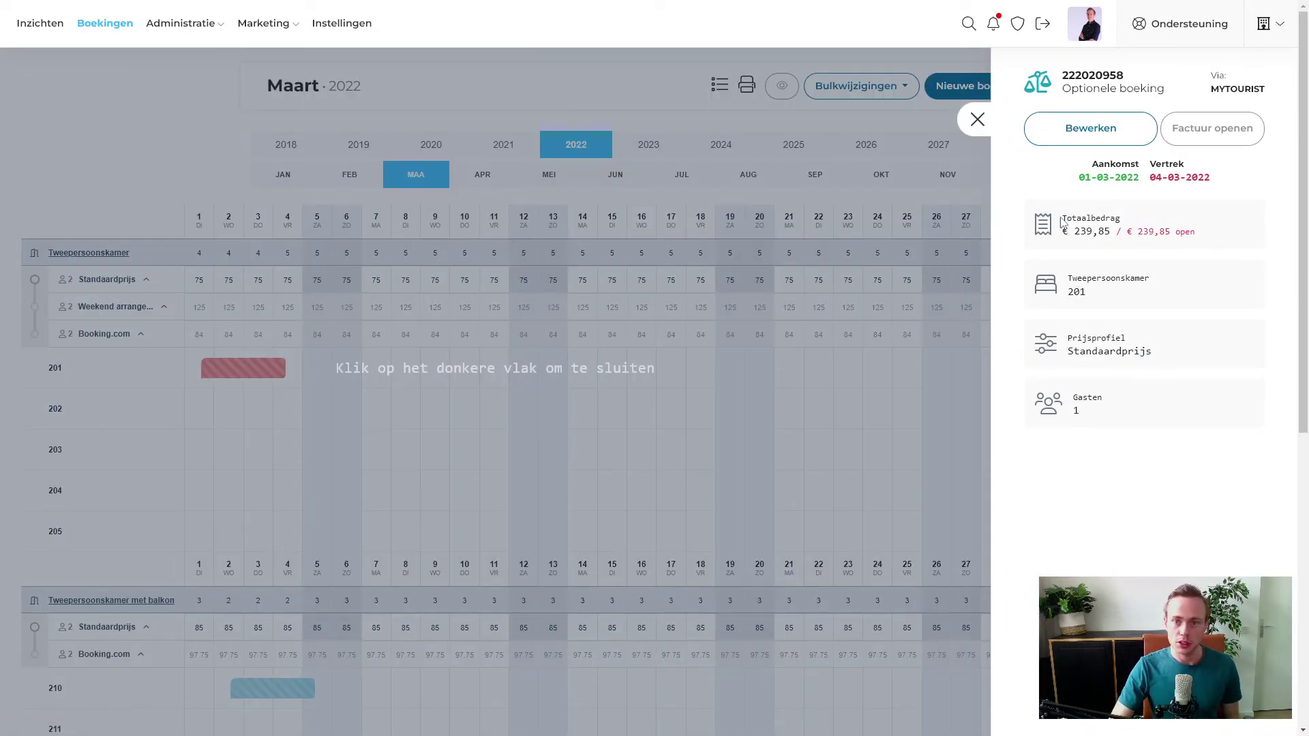
{"action": "left_click", "coordinate": [1220, 136]}
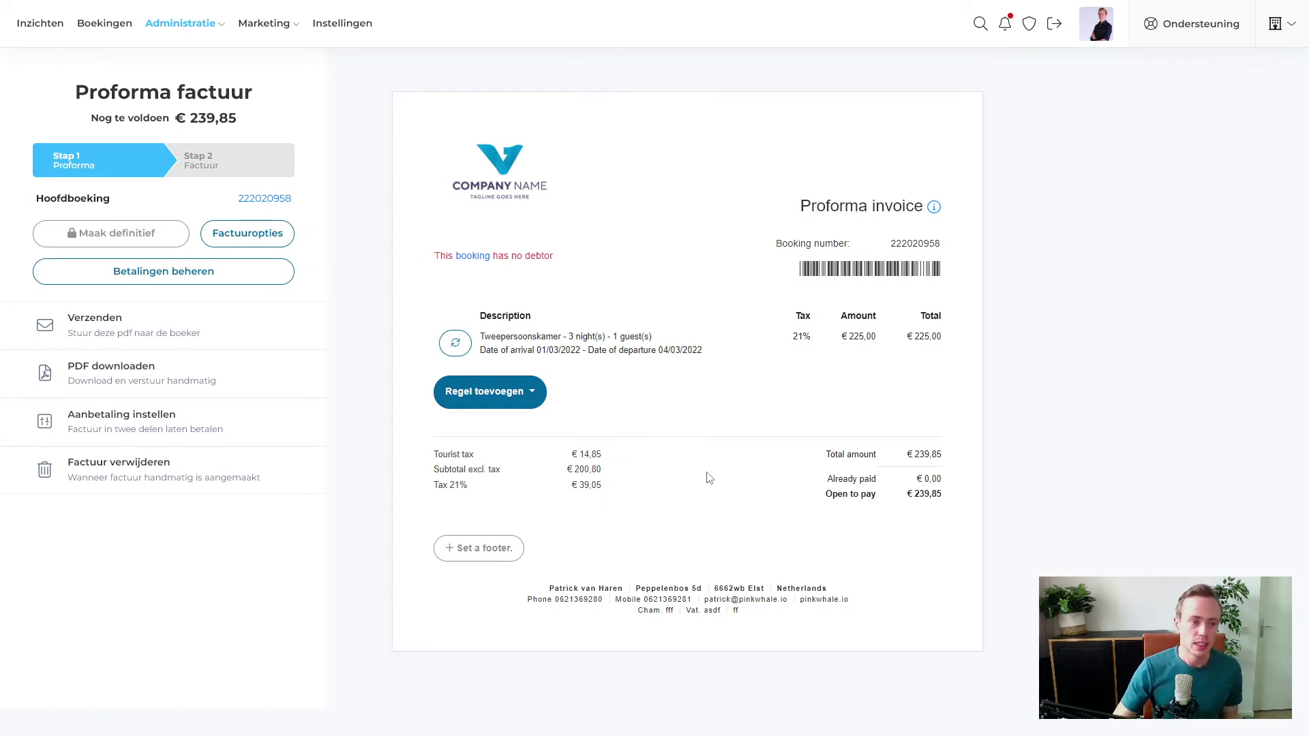
- Go back to the room 201 booking in the March calendar, reopen its invoice, and check the document's proforma status
{"action": "left_click", "coordinate": [473, 256]}
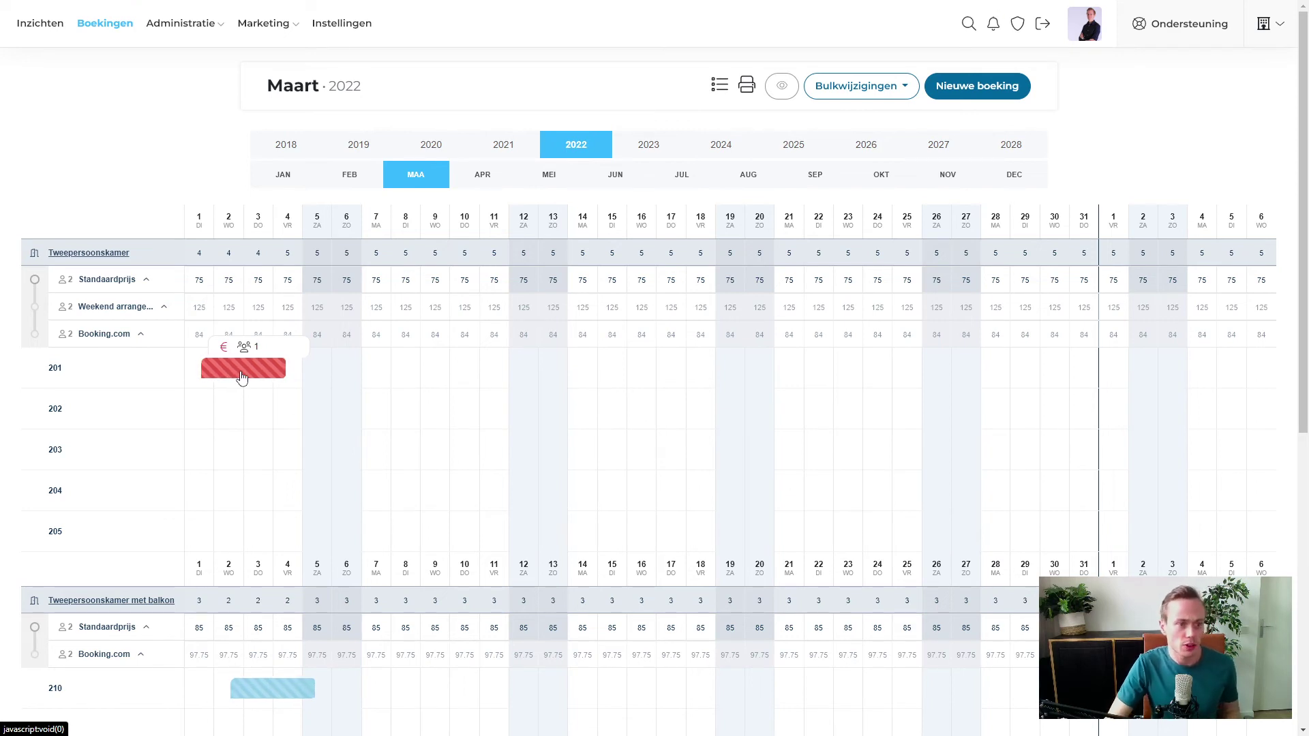
{"action": "left_click", "coordinate": [242, 377]}
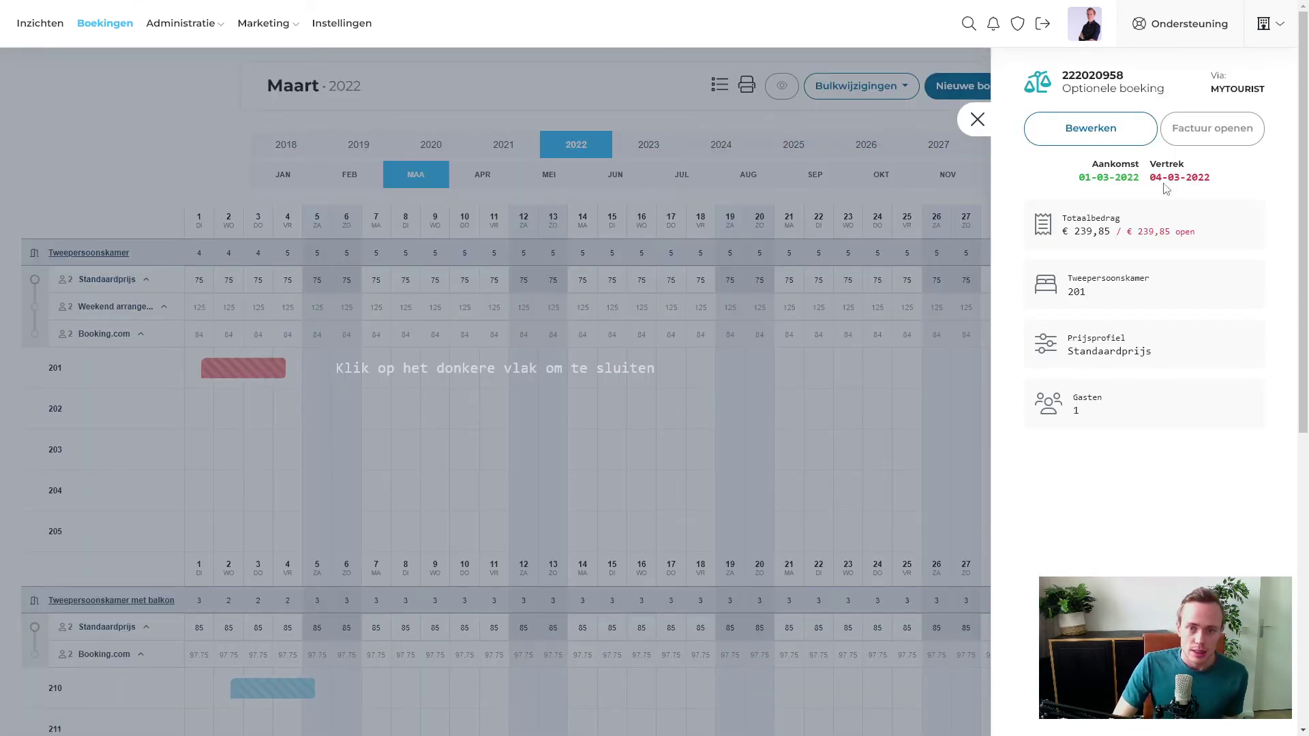
{"action": "left_click", "coordinate": [1199, 135]}
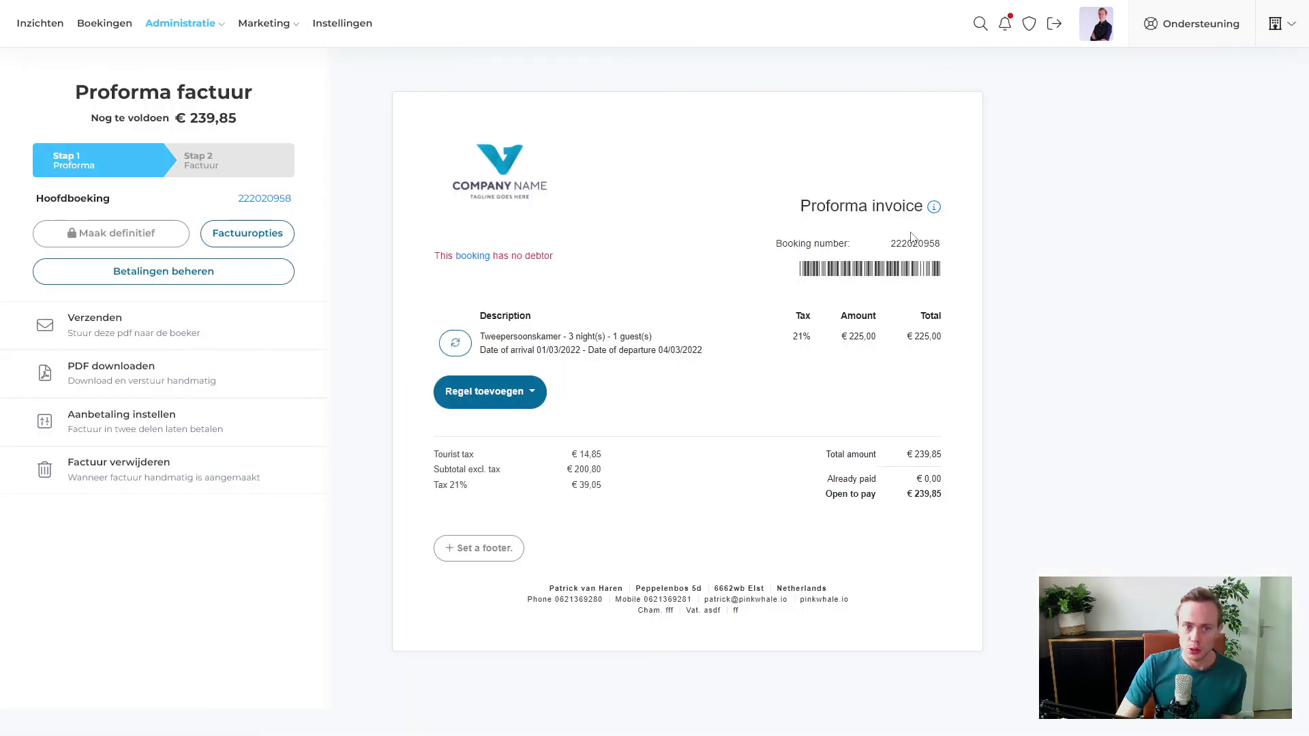
{"action": "left_click_drag", "start_coordinate": [829, 212], "coordinate": [920, 166]}
{"action": "left_click", "coordinate": [919, 175]}
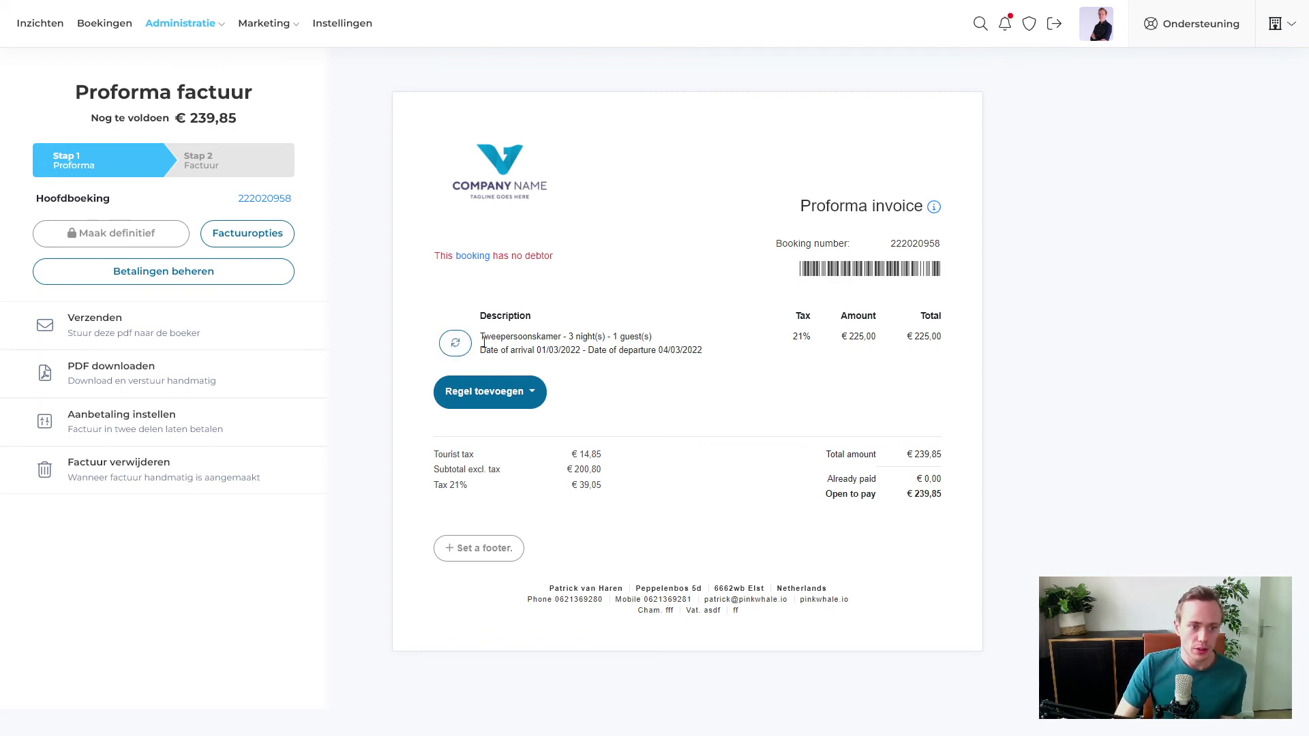
- Recalculate the accommodation charges for the entire booking on the proforma invoice and check the tax line
{"action": "left_click", "coordinate": [453, 351]}
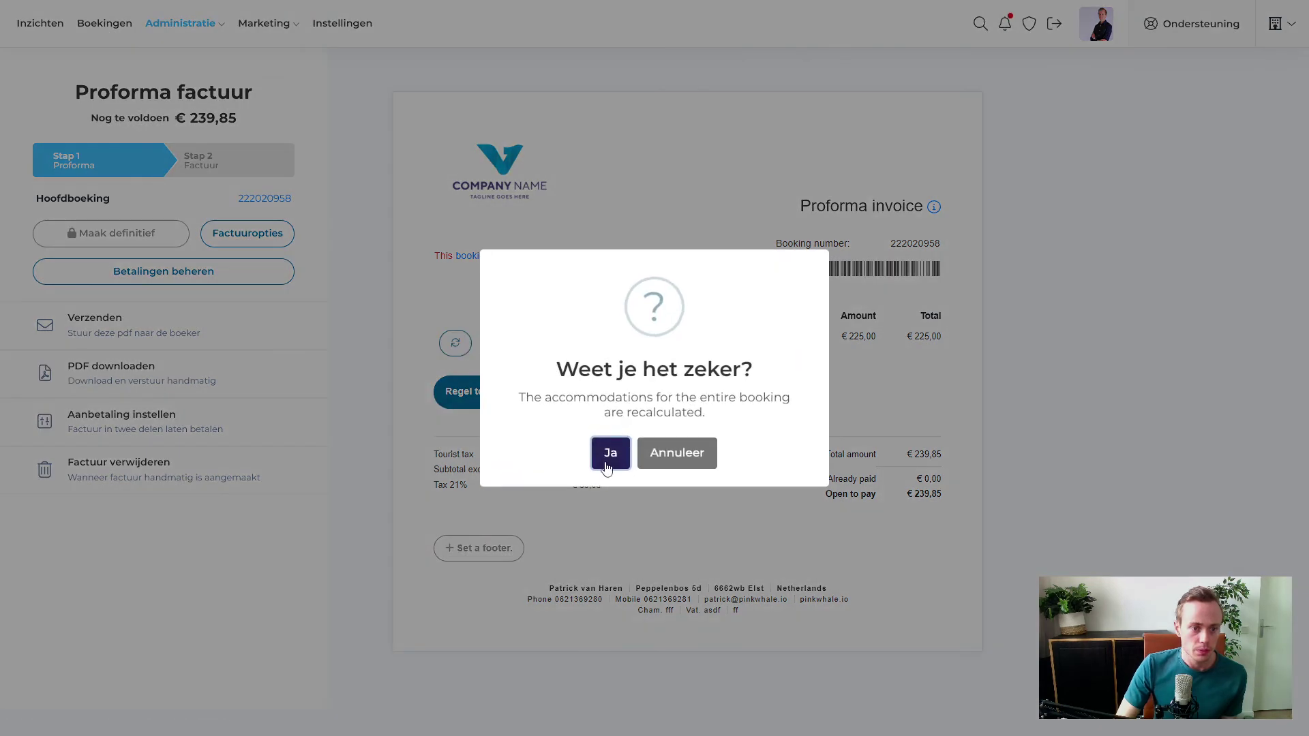
{"action": "left_click", "coordinate": [606, 466]}
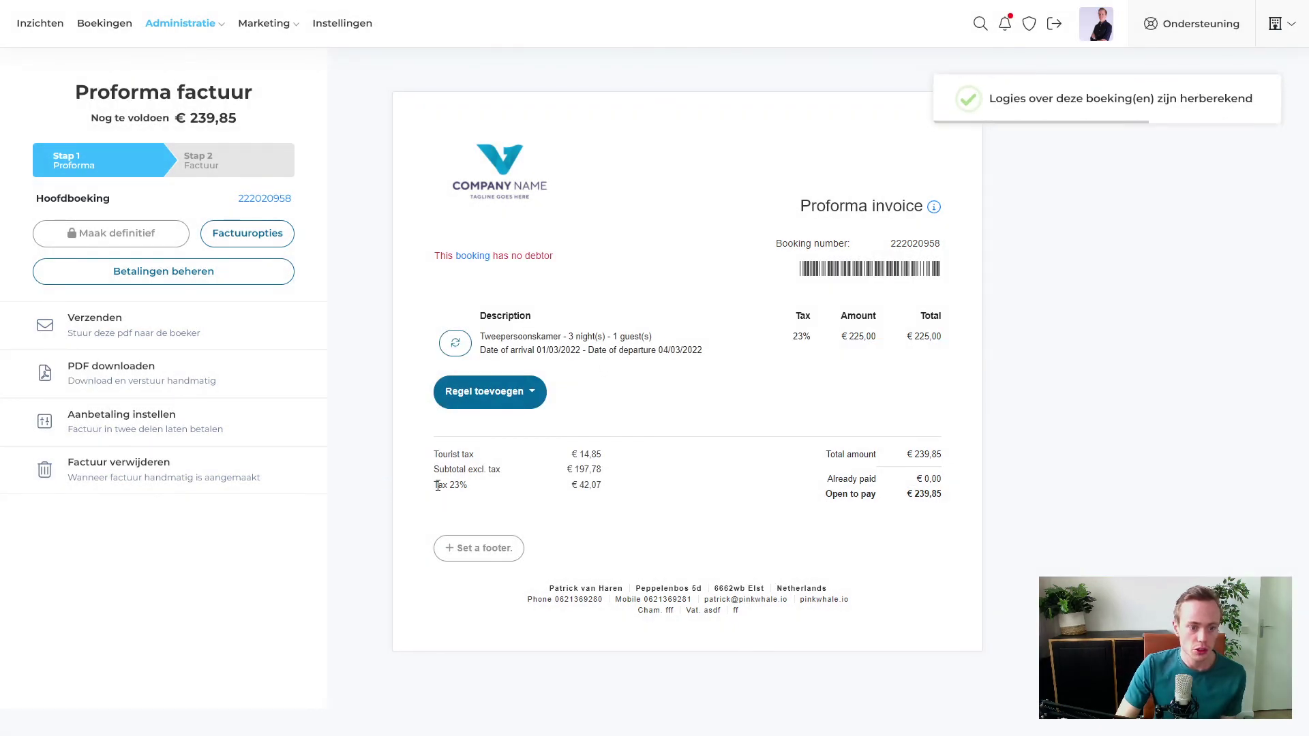
{"action": "left_click_drag", "start_coordinate": [437, 486], "coordinate": [598, 485]}
{"action": "left_click", "coordinate": [730, 489]}
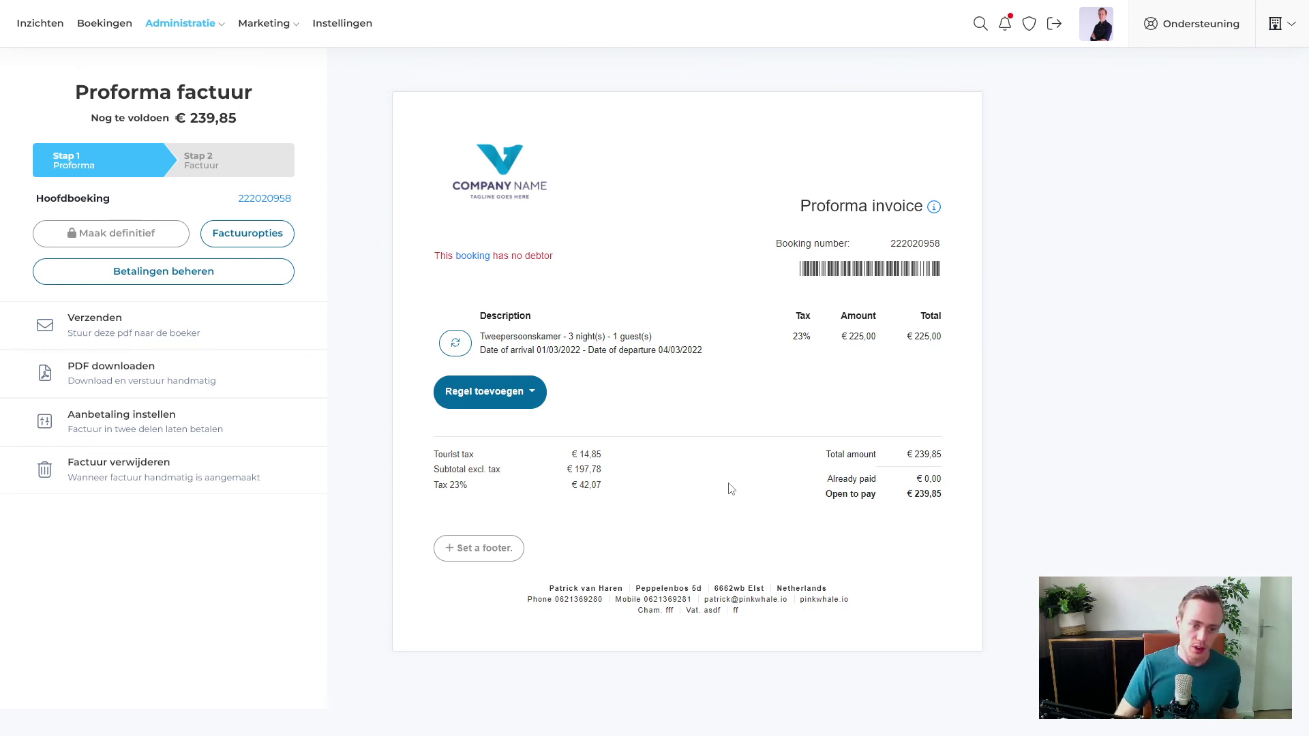
{"action": "left_click_drag", "start_coordinate": [602, 485], "coordinate": [571, 485]}
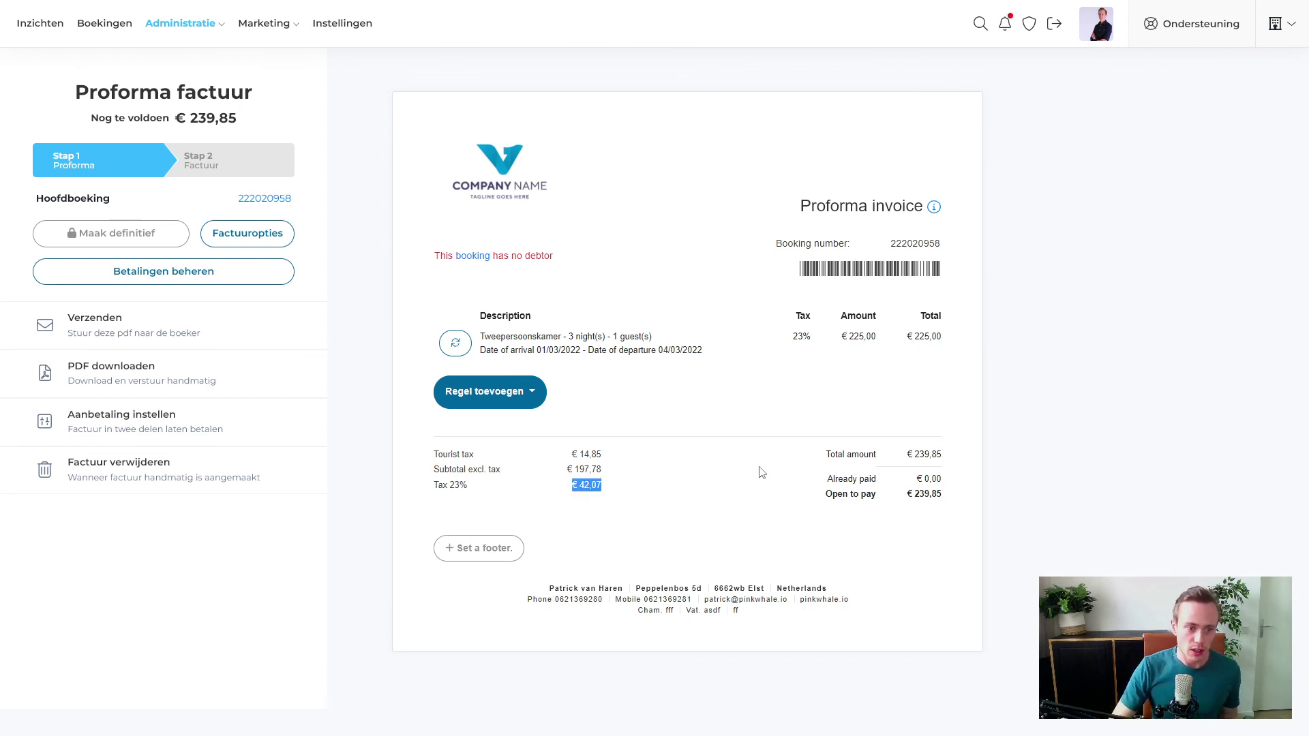